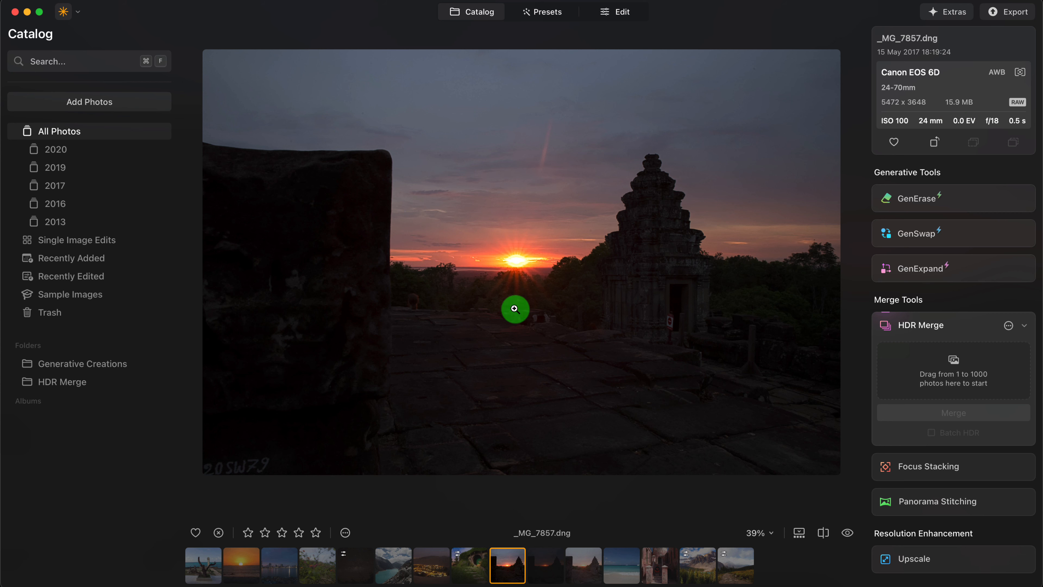
- Review the temple sunset brackets and load _MG_7857, _MG_7858 and _MG_7859 into HDR Merge
click(547, 566)
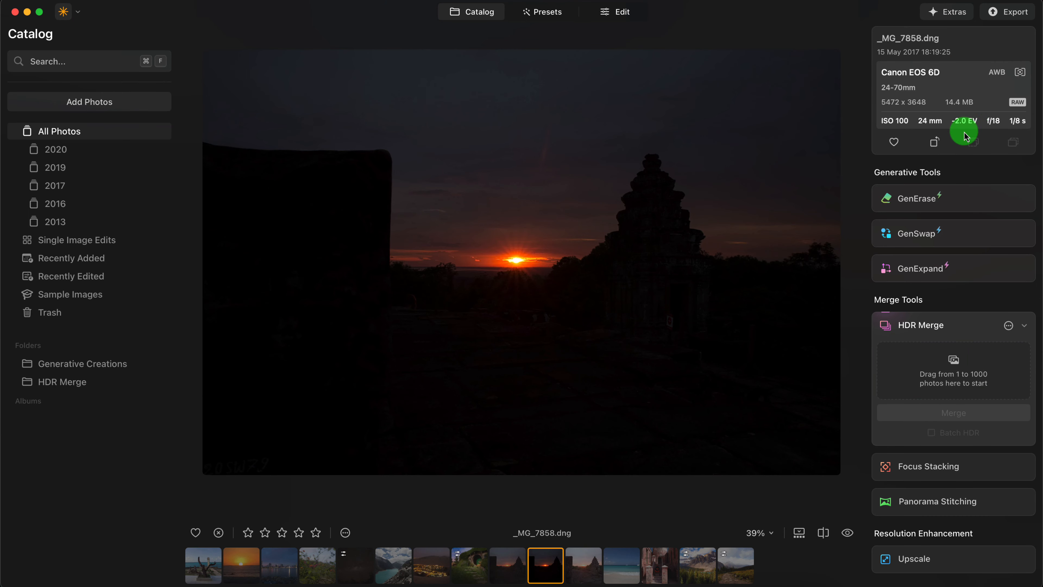
click(589, 562)
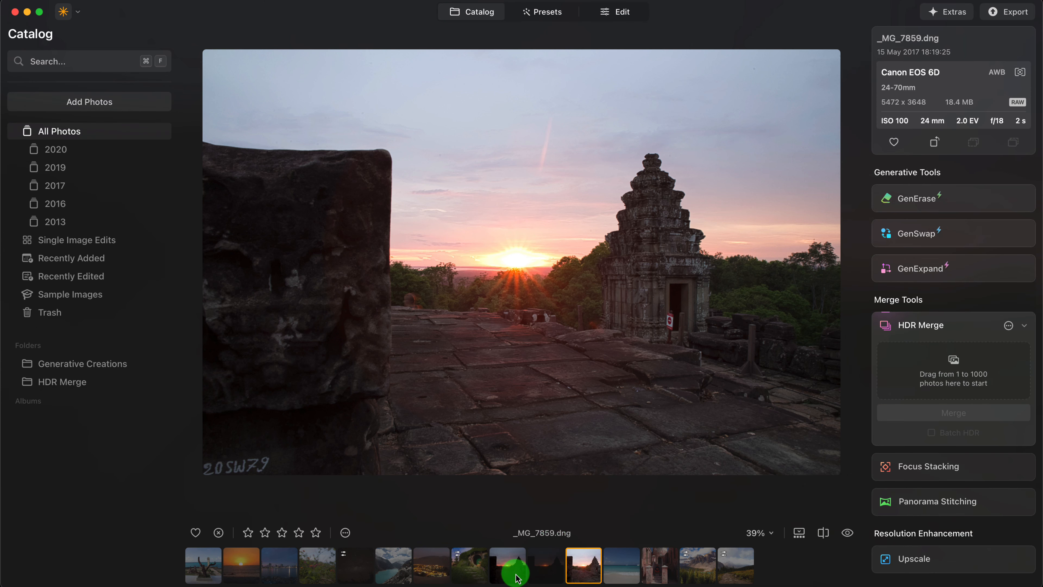
click(508, 571)
shift+click(584, 572)
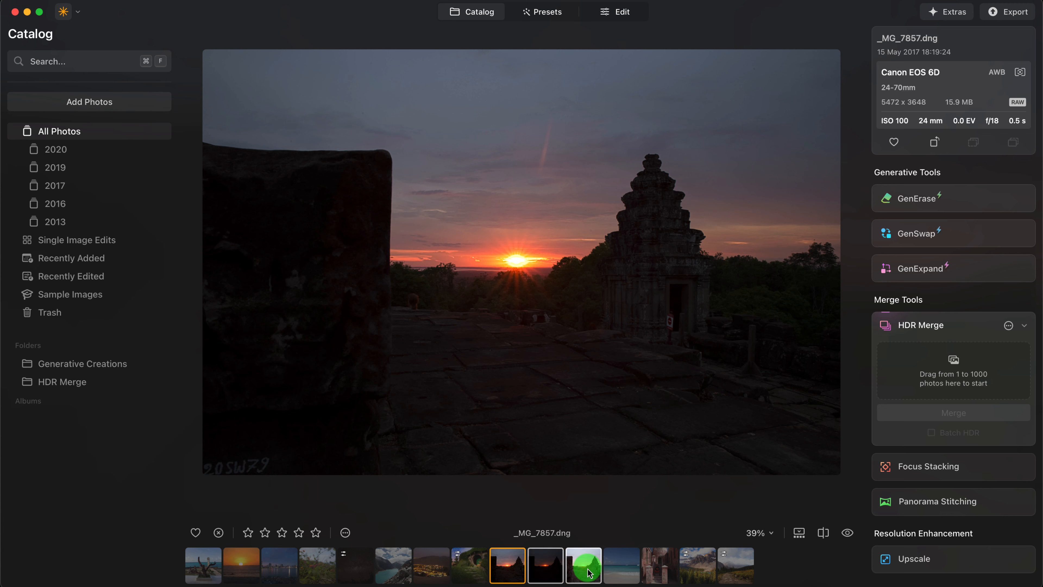
drag(583, 572, 926, 335)
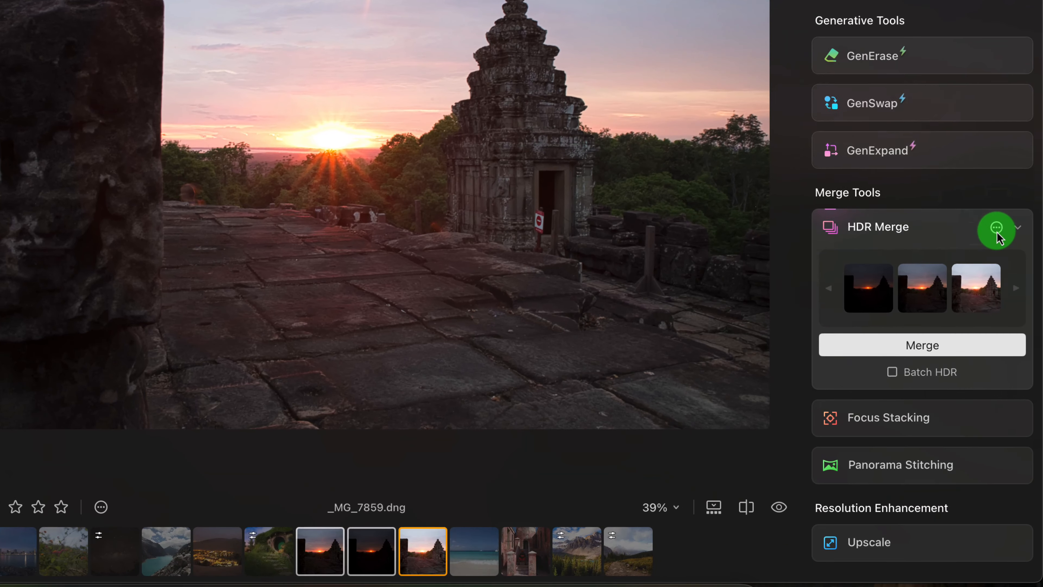
- Enable Auto Alignment and Ghost Reduction for the HDR merge, with _MG_7857 EV 0.0 as the reference image
click(1009, 327)
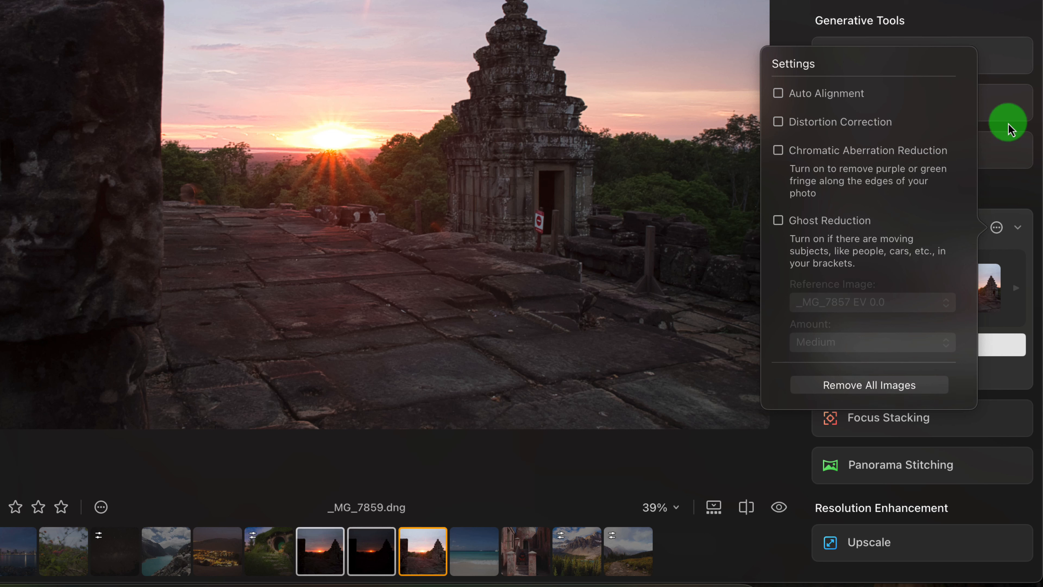
click(778, 94)
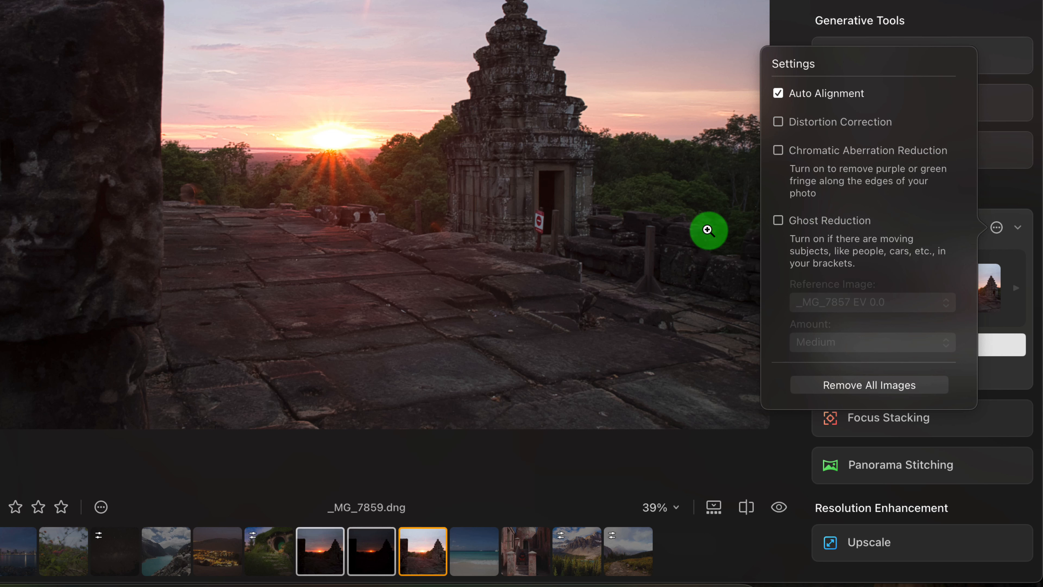
click(804, 229)
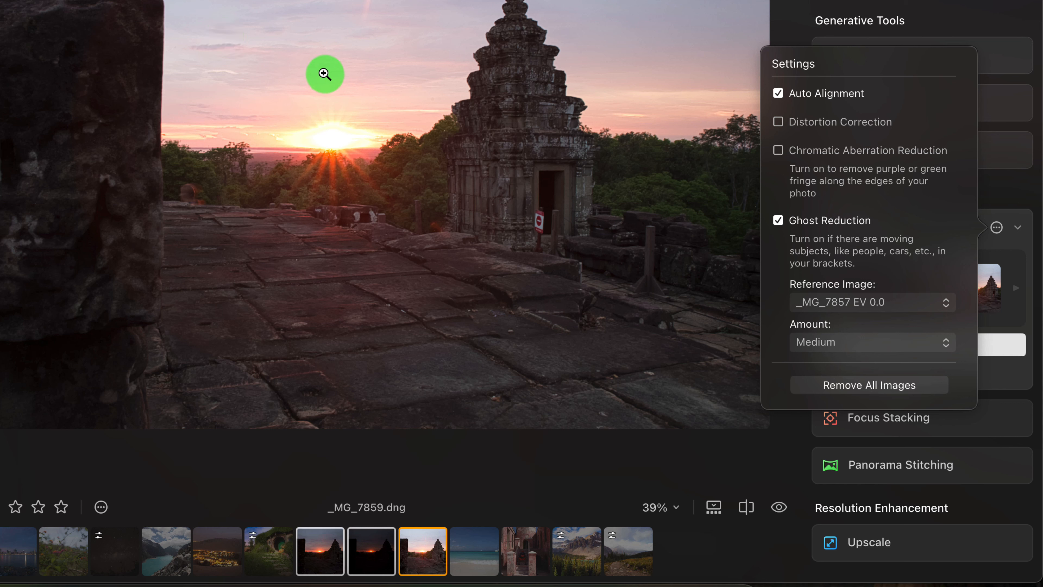
click(833, 304)
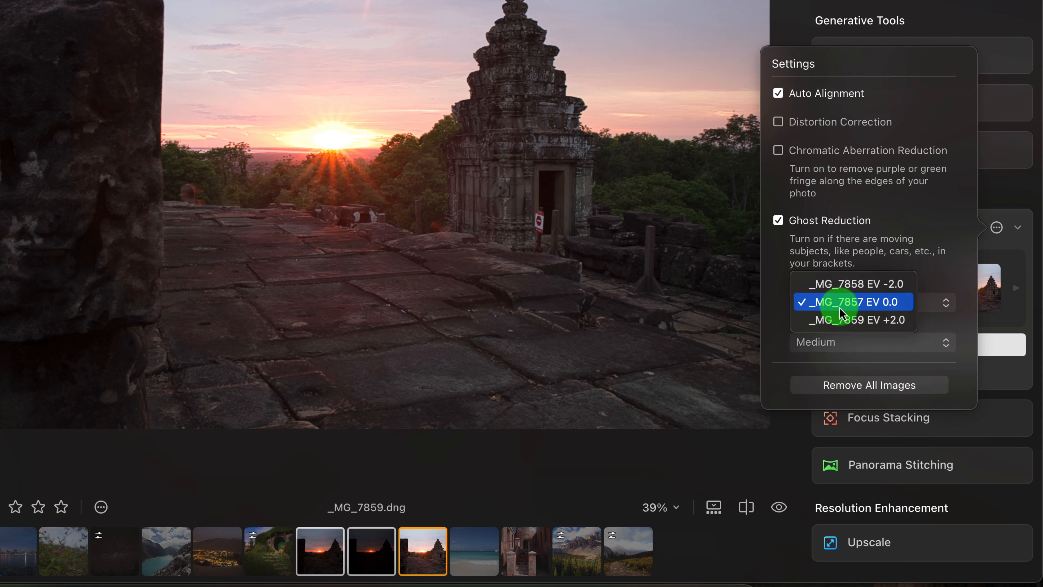
click(887, 305)
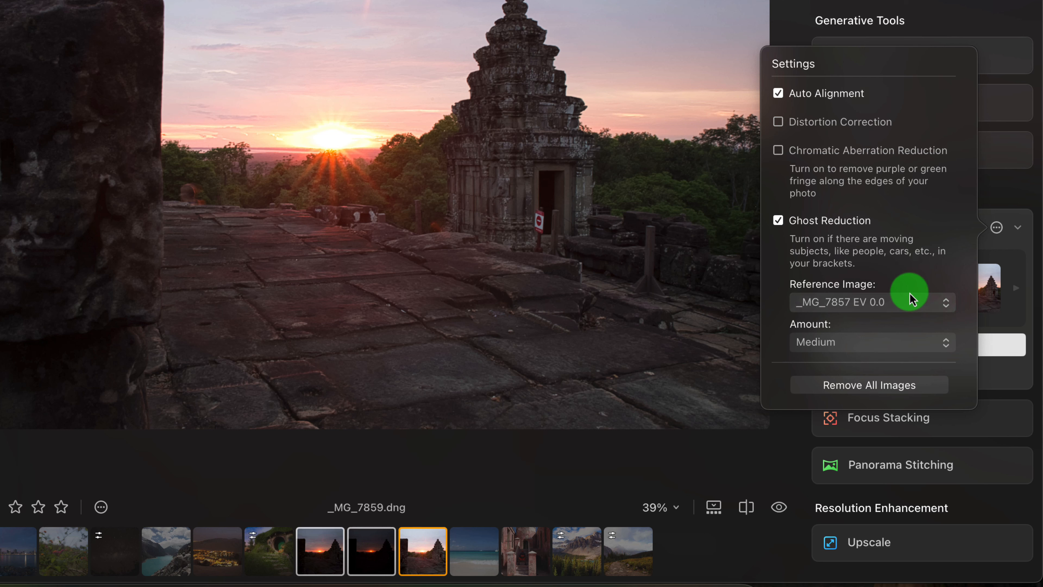
- Set the Ghost Reduction amount to Low and merge the three exposures into an HDR image
click(852, 342)
click(842, 332)
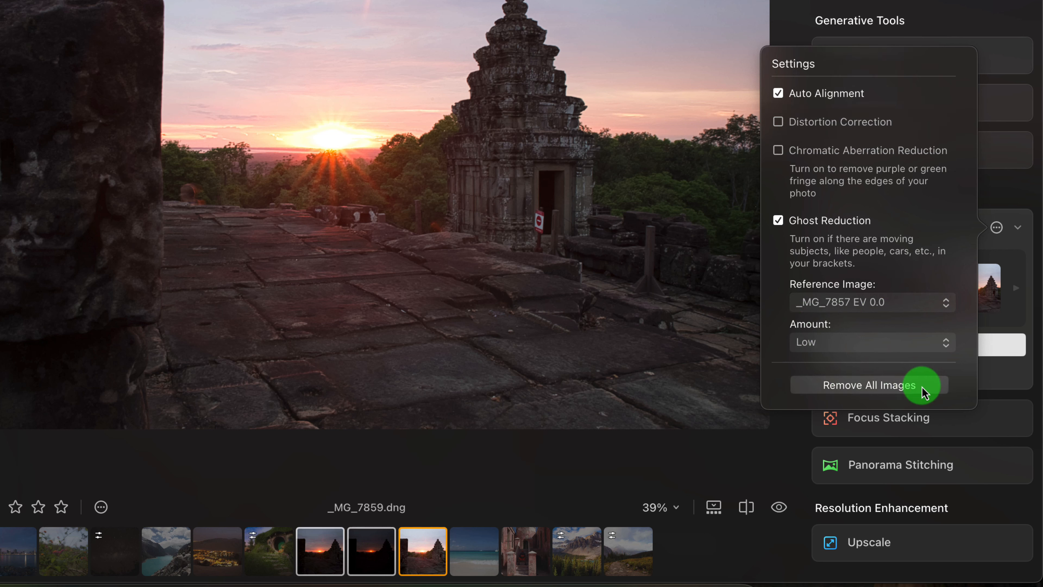
click(988, 190)
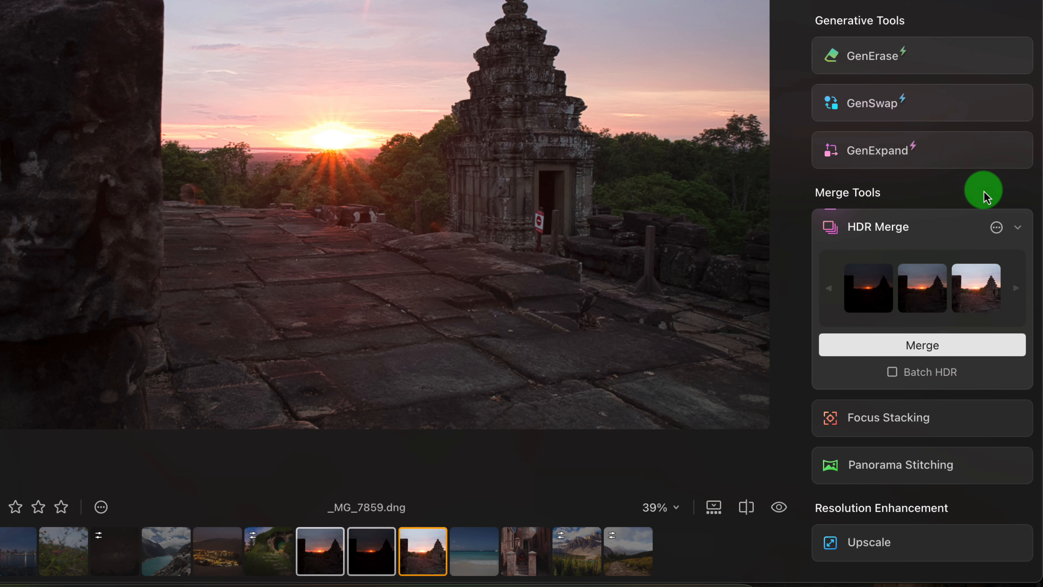
click(910, 349)
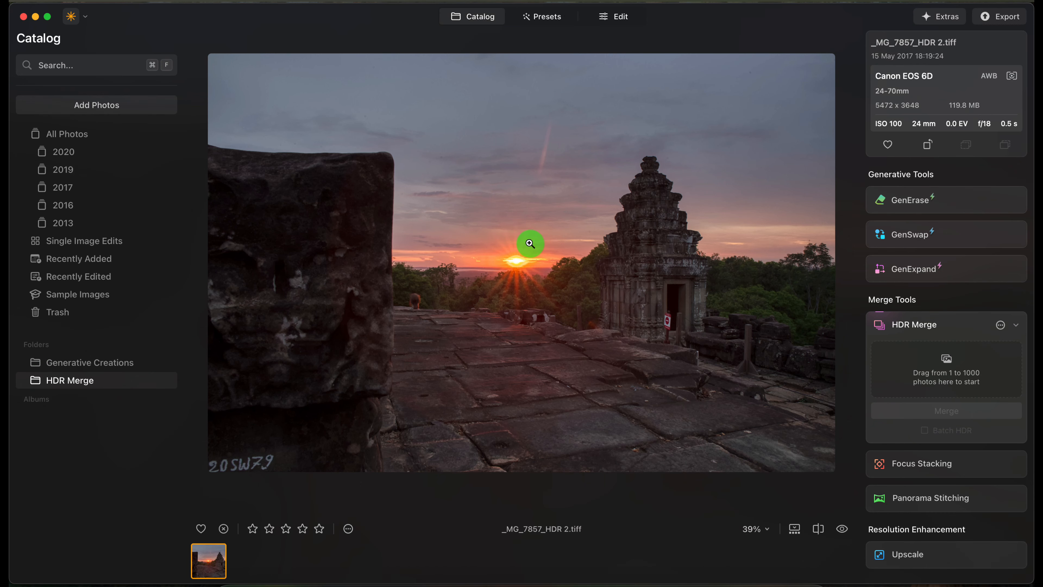
- Examine the sun and the surrounding sky and trees up close in the merged HDR image
click(521, 259)
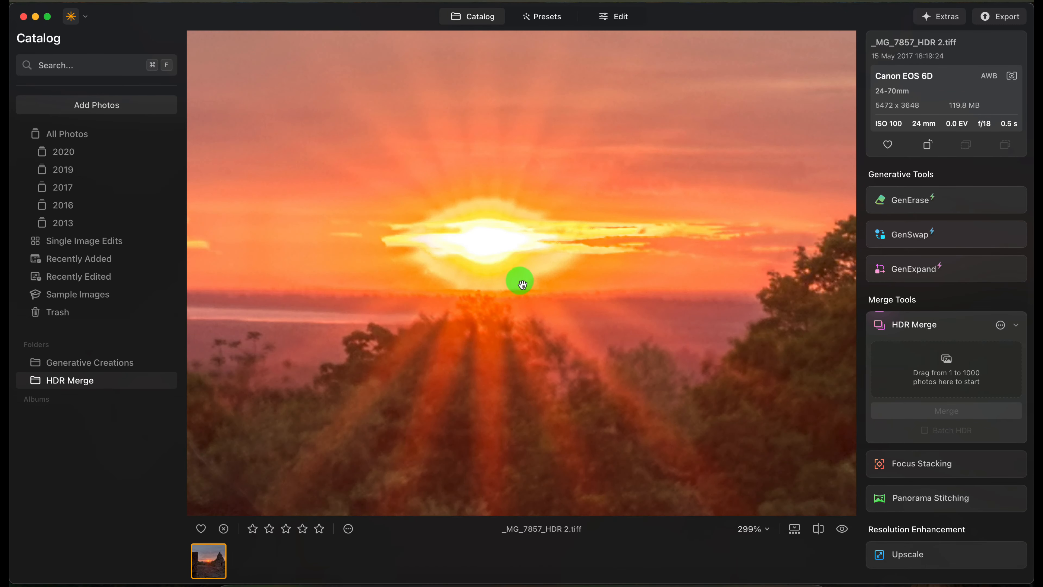
scroll(483, 269, down, 5)
scroll(481, 268, up, 10)
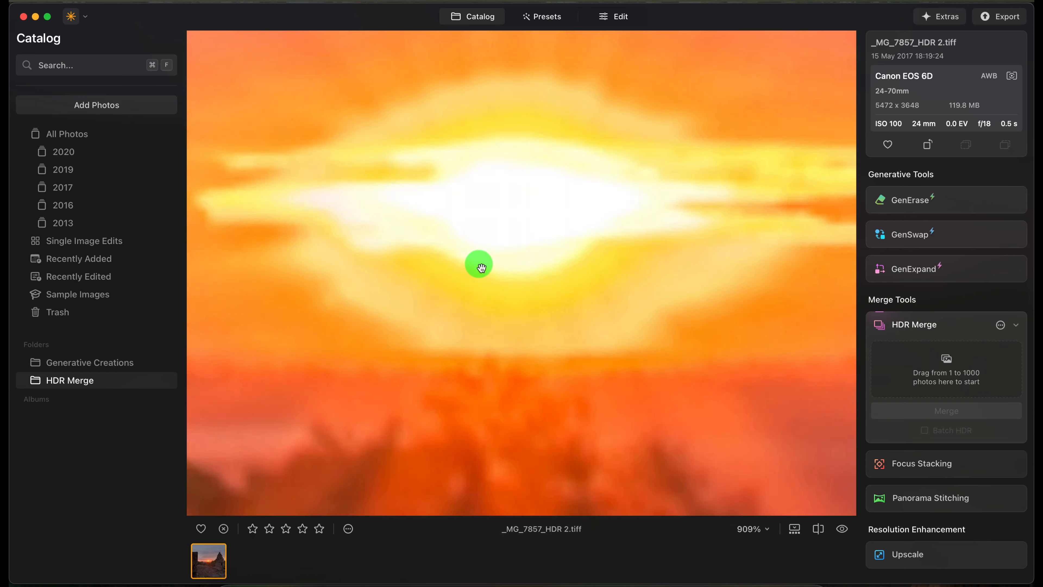
scroll(481, 268, down, 8)
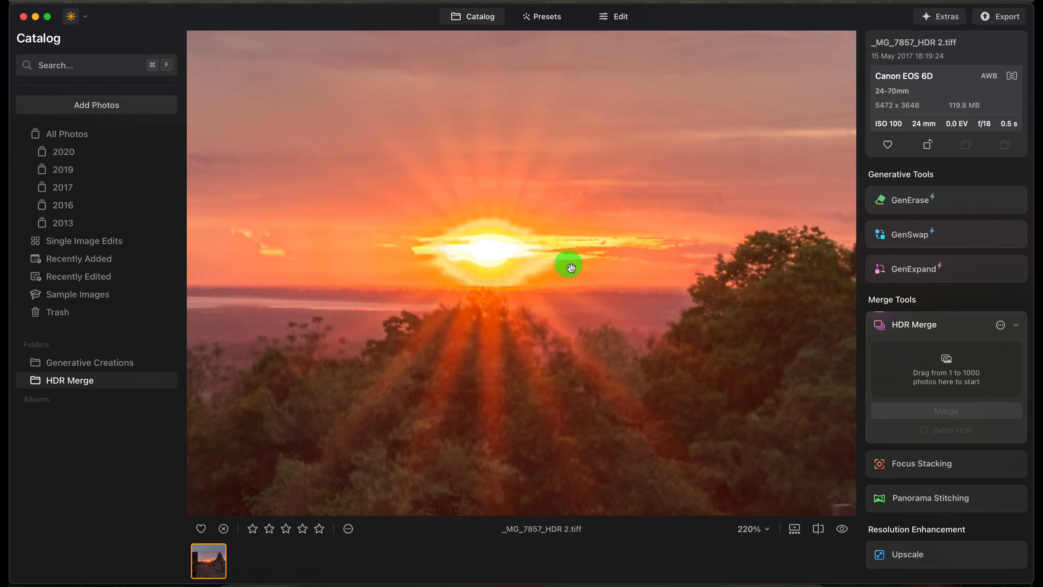
scroll(497, 265, down, 4)
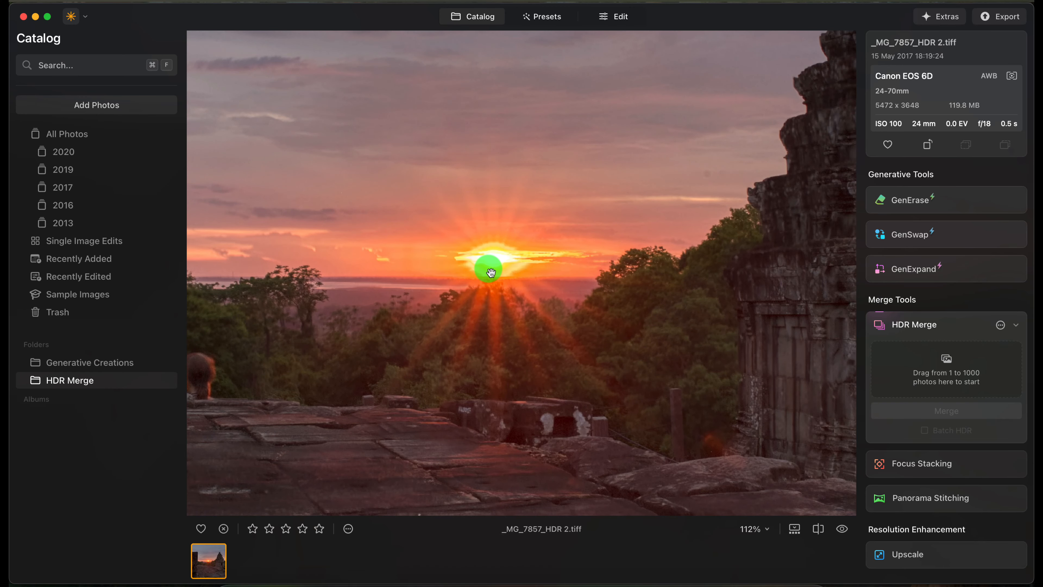
scroll(491, 272, up, 2)
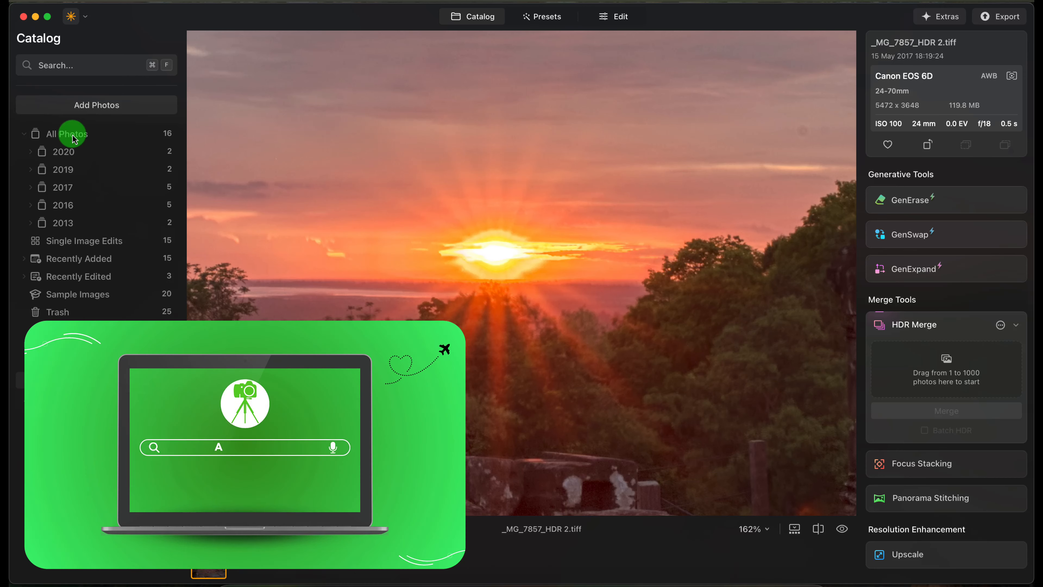
- Show all photos and compare the sun detail in _MG_7857.dng and _MG_7859.dng with the merged HDR image
click(73, 139)
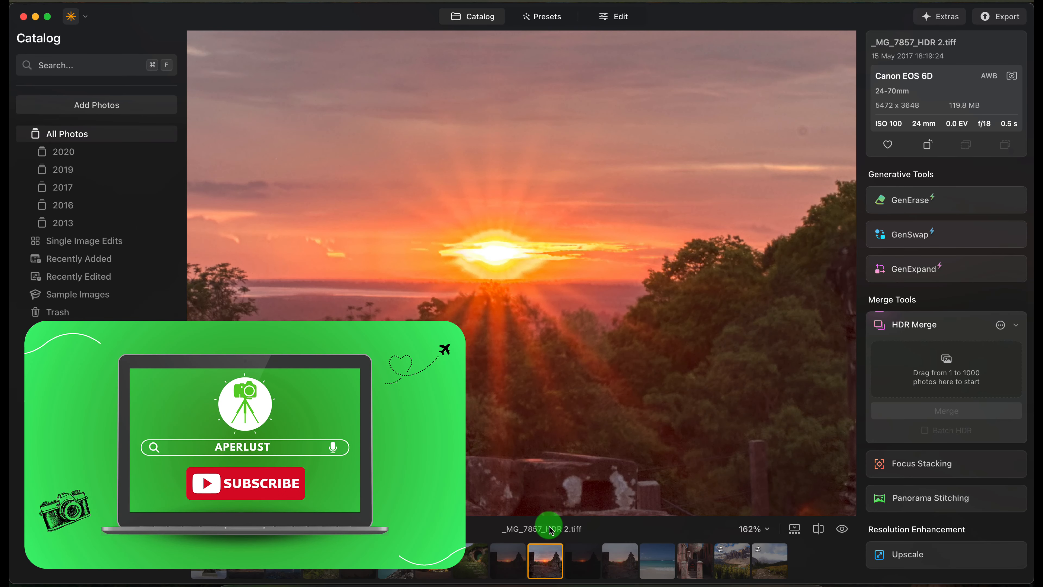
click(541, 562)
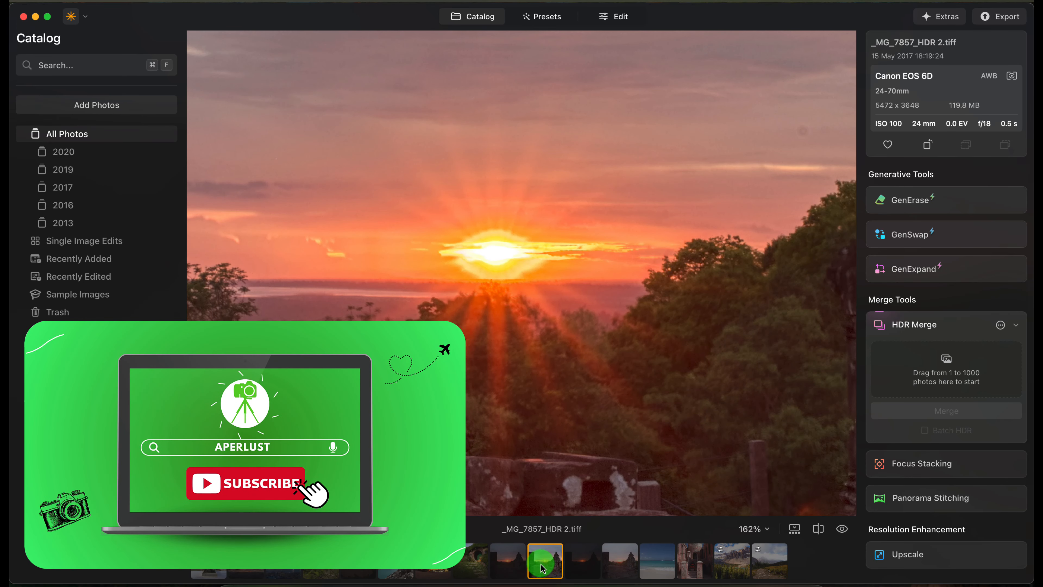
click(507, 571)
click(512, 268)
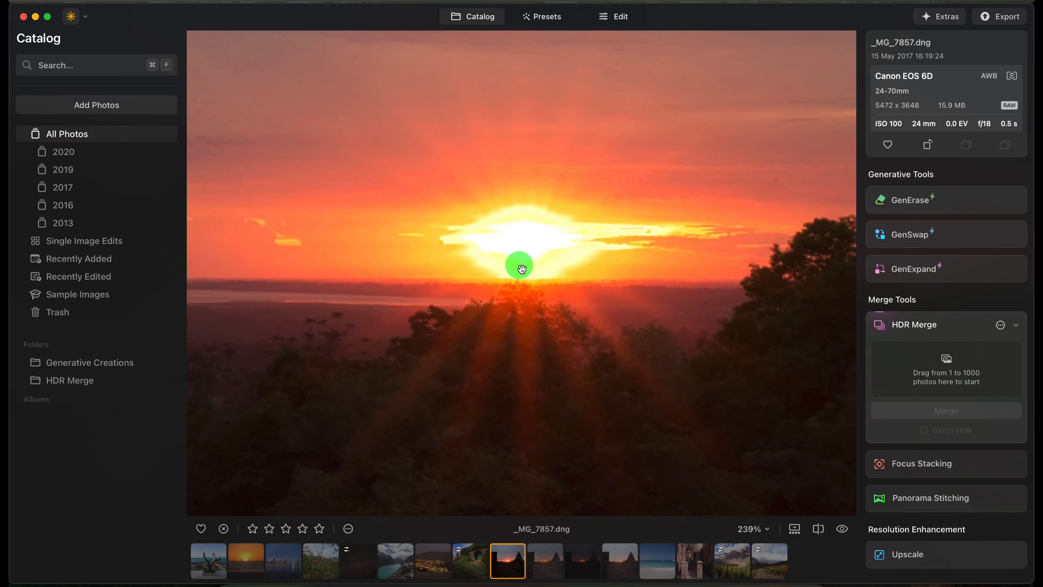
scroll(598, 257, up, 5)
drag(388, 244, 490, 281)
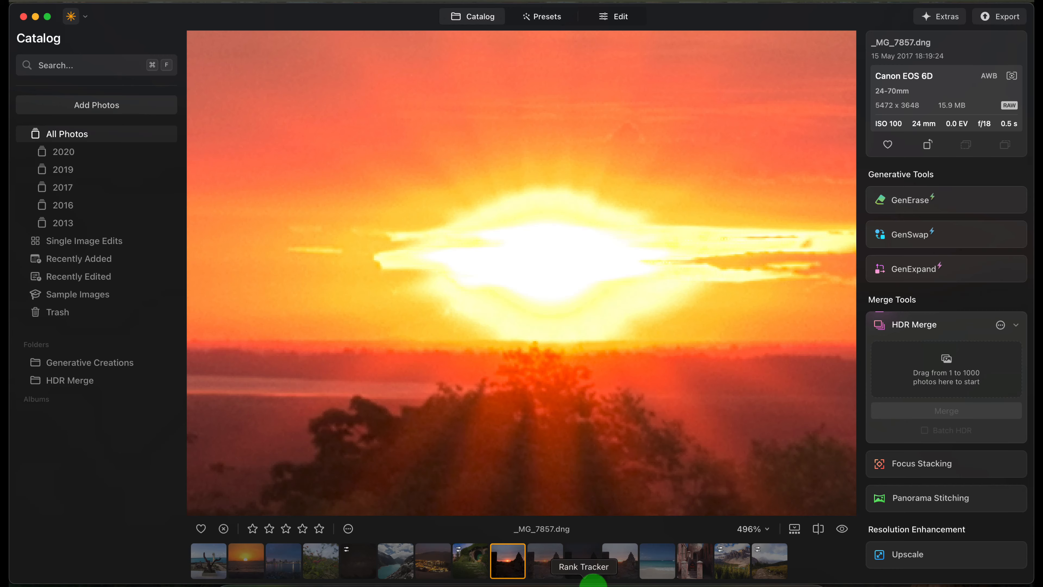
click(628, 569)
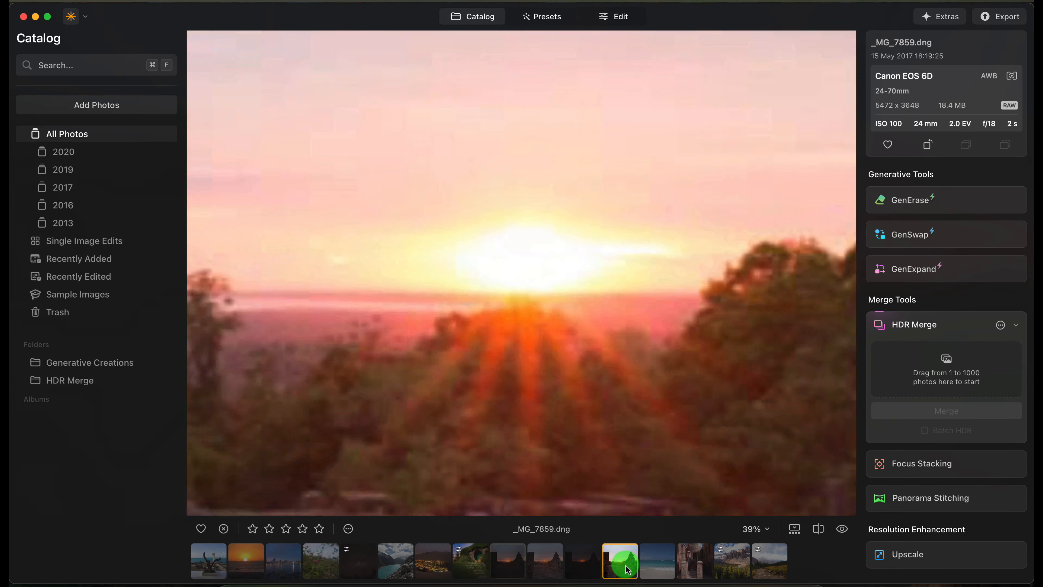
click(545, 566)
scroll(531, 250, up, 10)
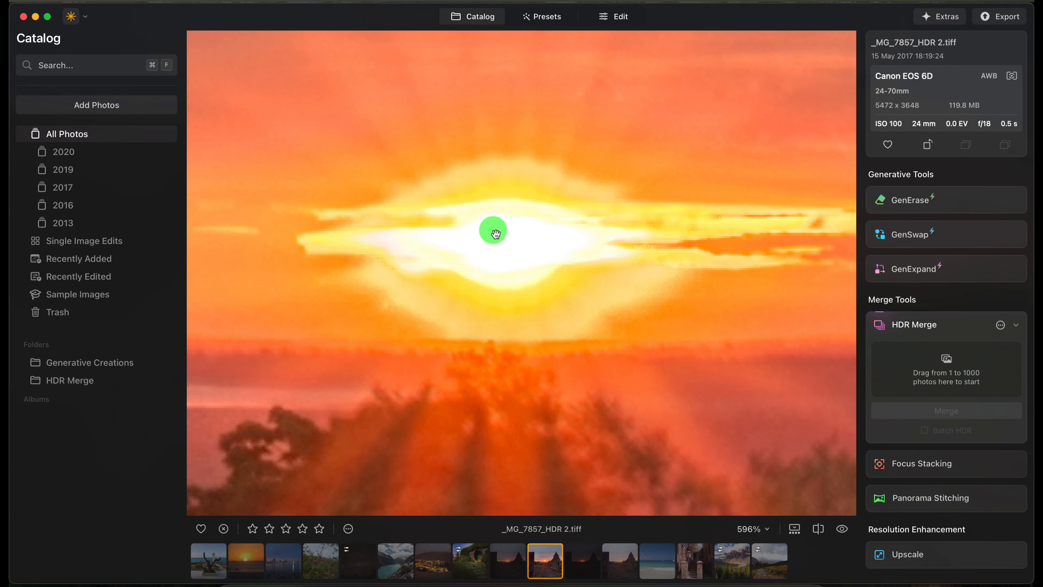
scroll(494, 228, down, 10)
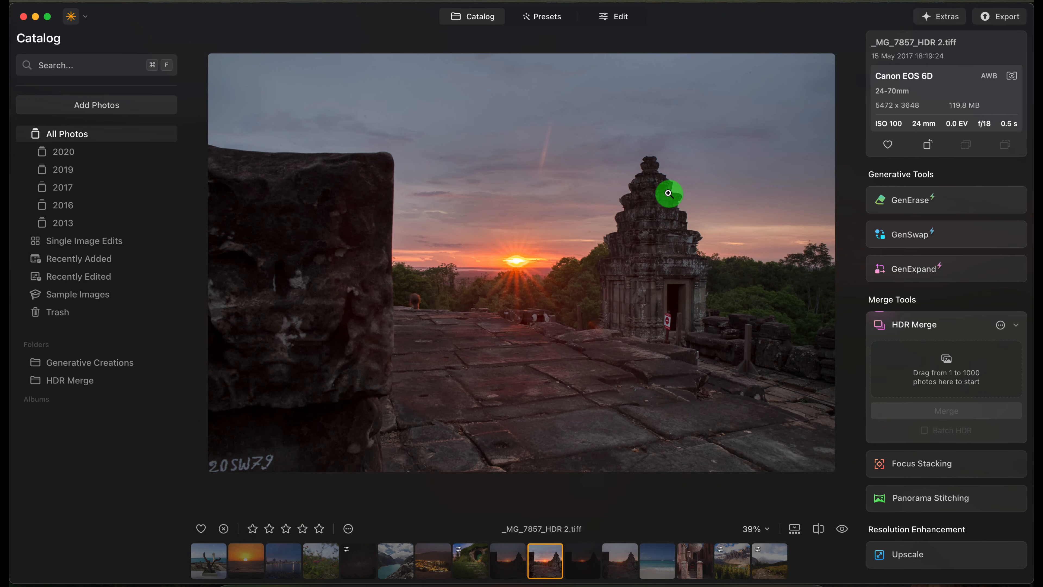
- Compare the full view of the merged HDR image with each of its three source exposures
click(511, 563)
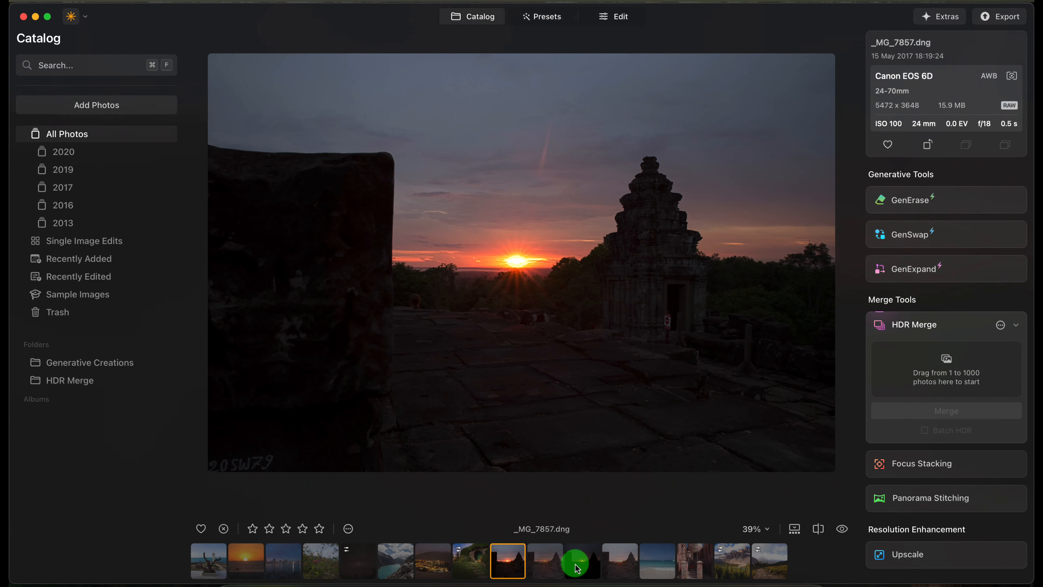
click(552, 569)
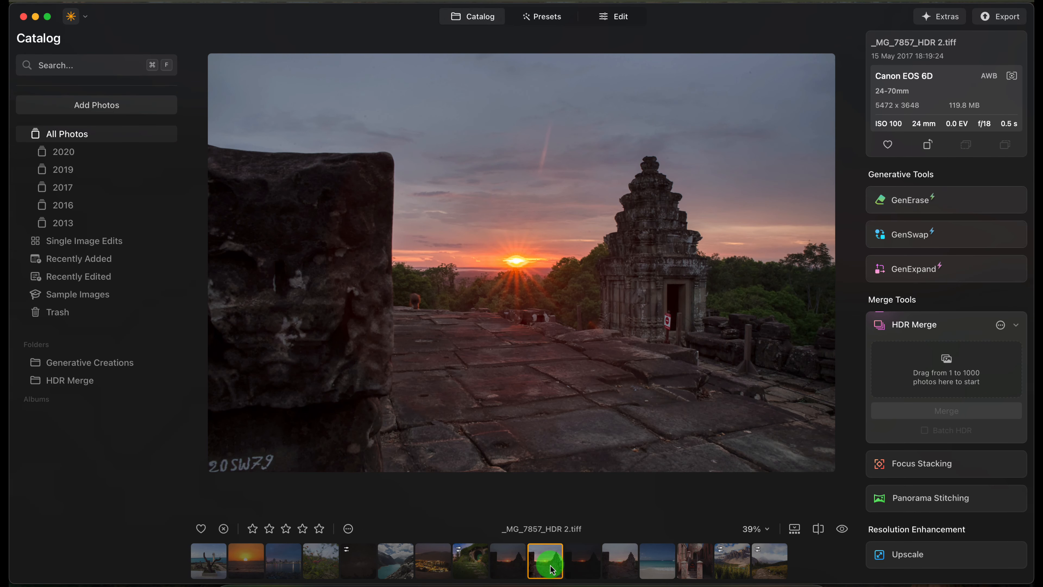
click(585, 570)
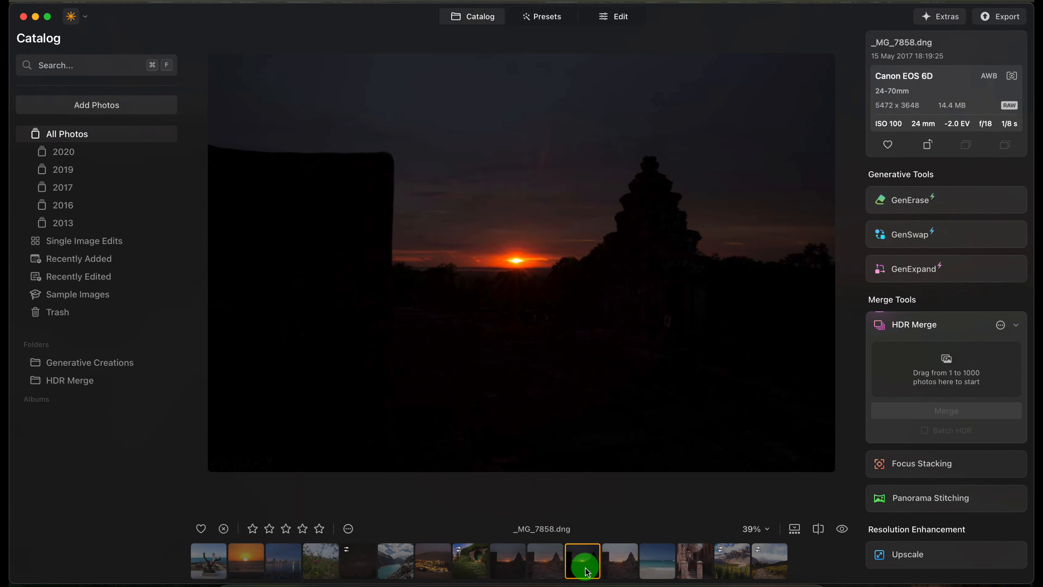
click(508, 560)
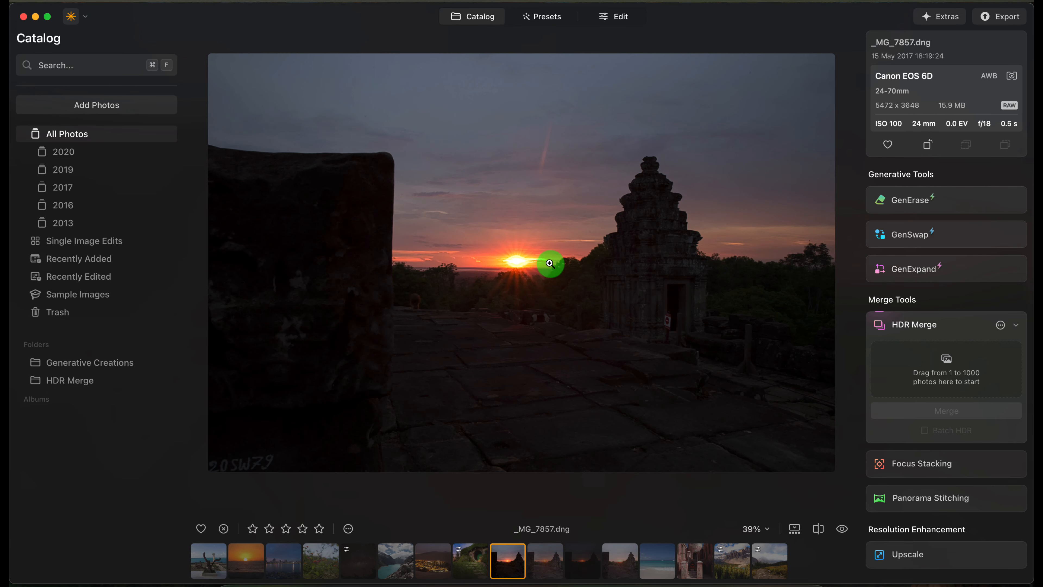
click(585, 567)
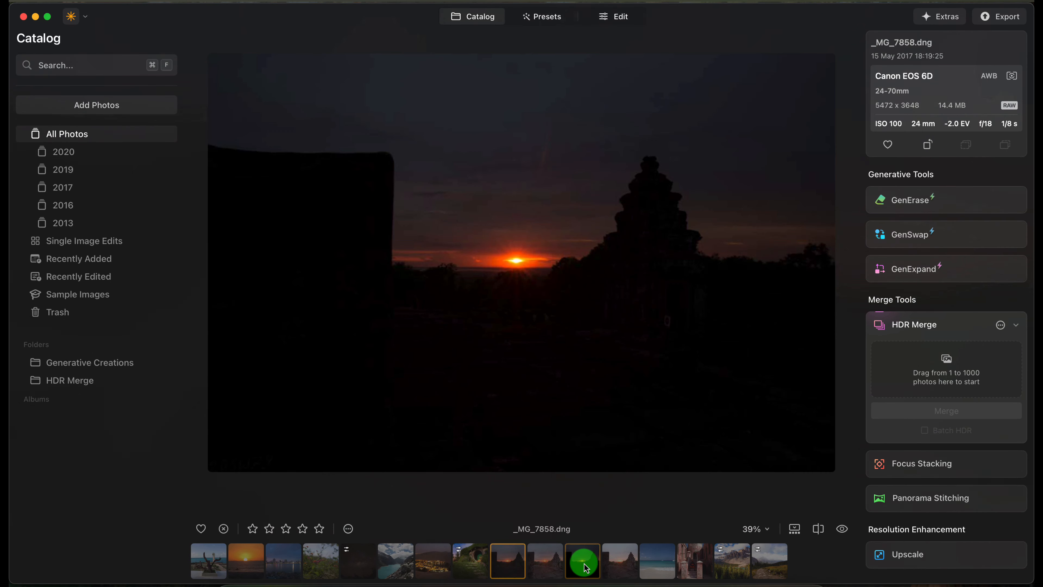
click(618, 559)
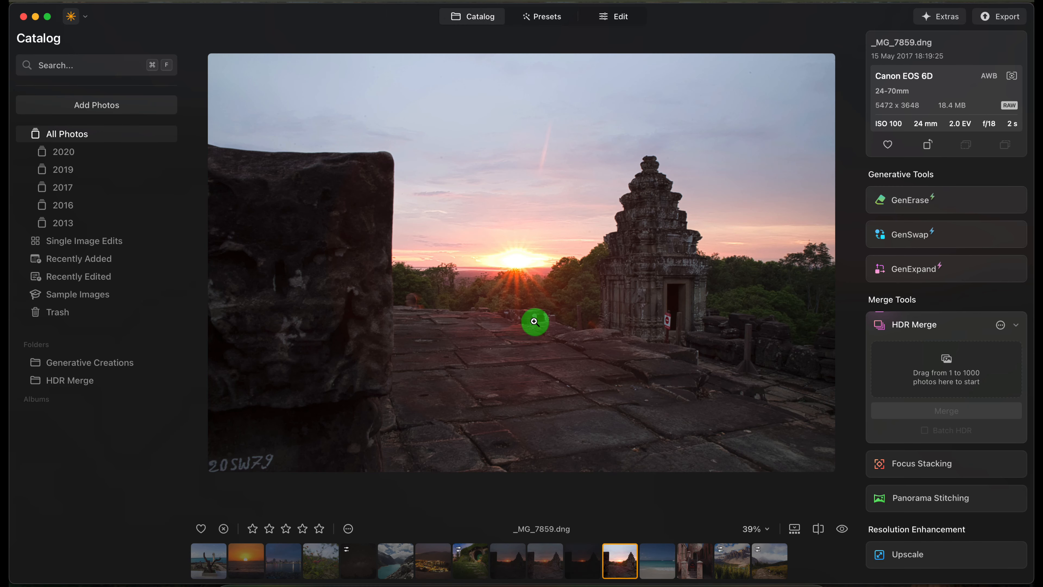
click(554, 564)
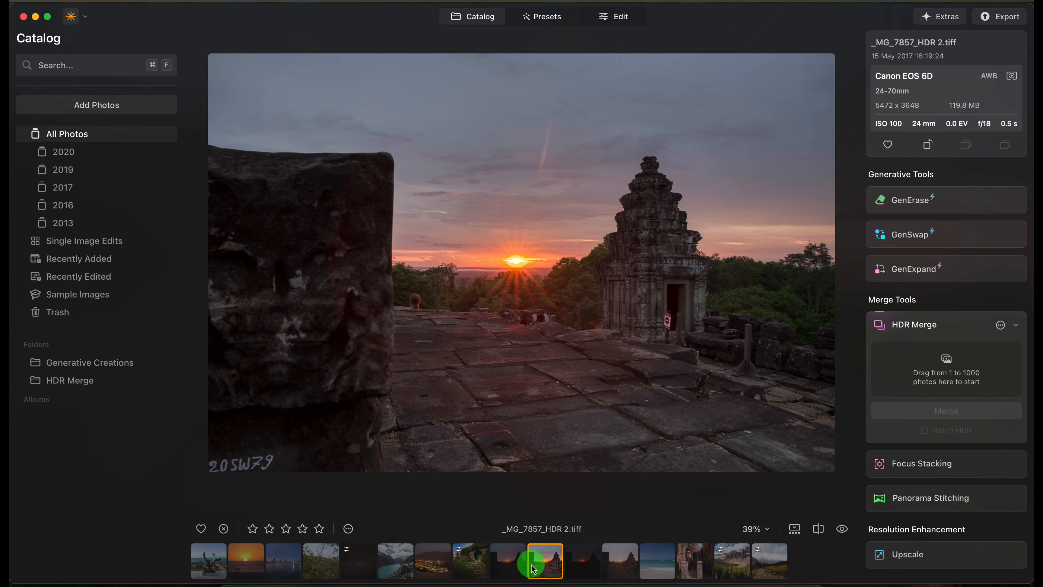
- Load the three source exposures _MG_7857, _MG_7858 and _MG_7859 into HDR Merge again for another merge
click(509, 566)
super+click(581, 563)
super+click(613, 562)
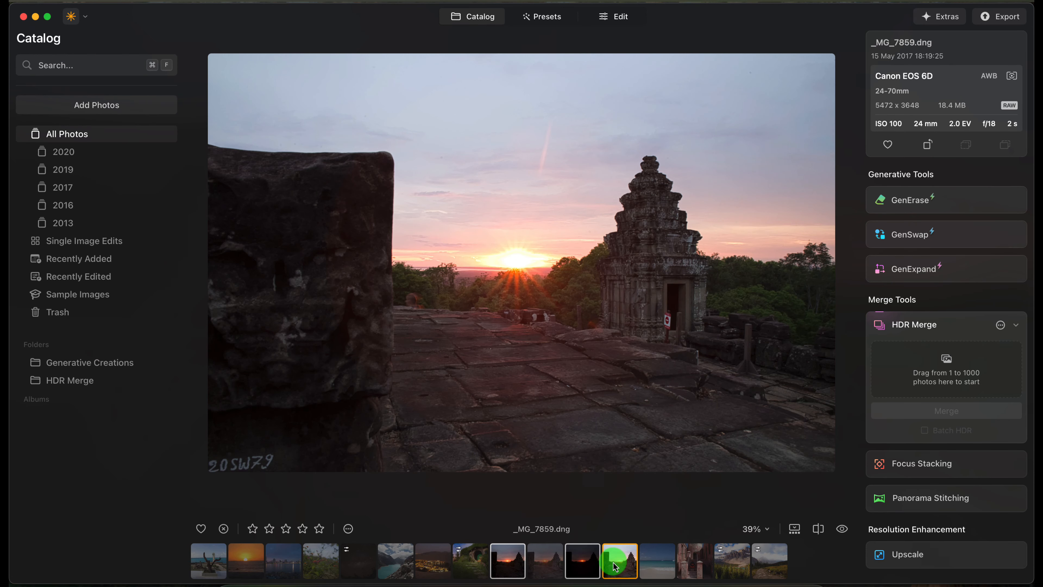
drag(615, 567, 922, 353)
- Set the Ghost Reduction reference image to _MG_7858 EV -2.0 in the HDR merge settings
click(1000, 325)
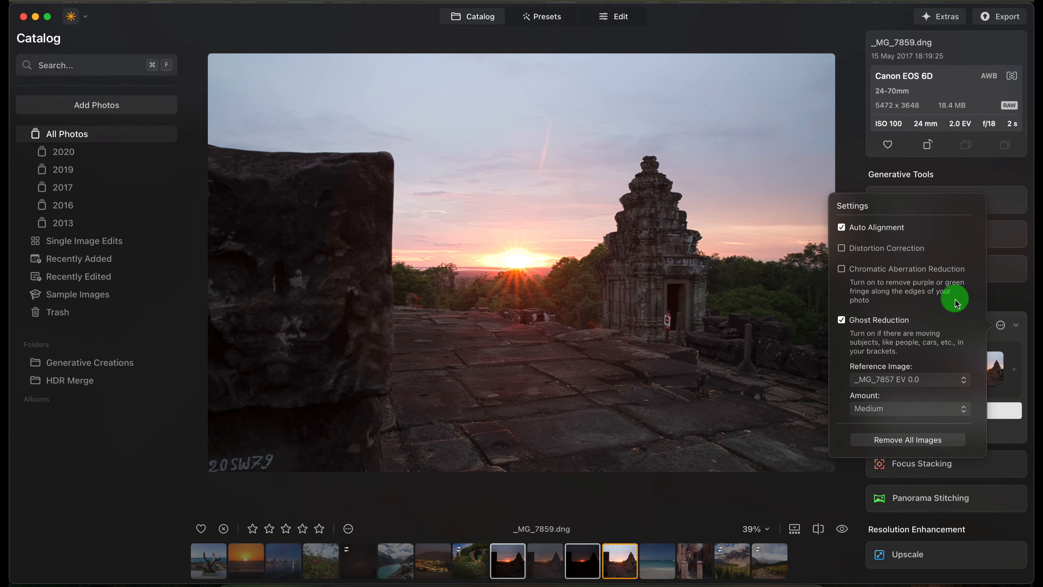
click(937, 388)
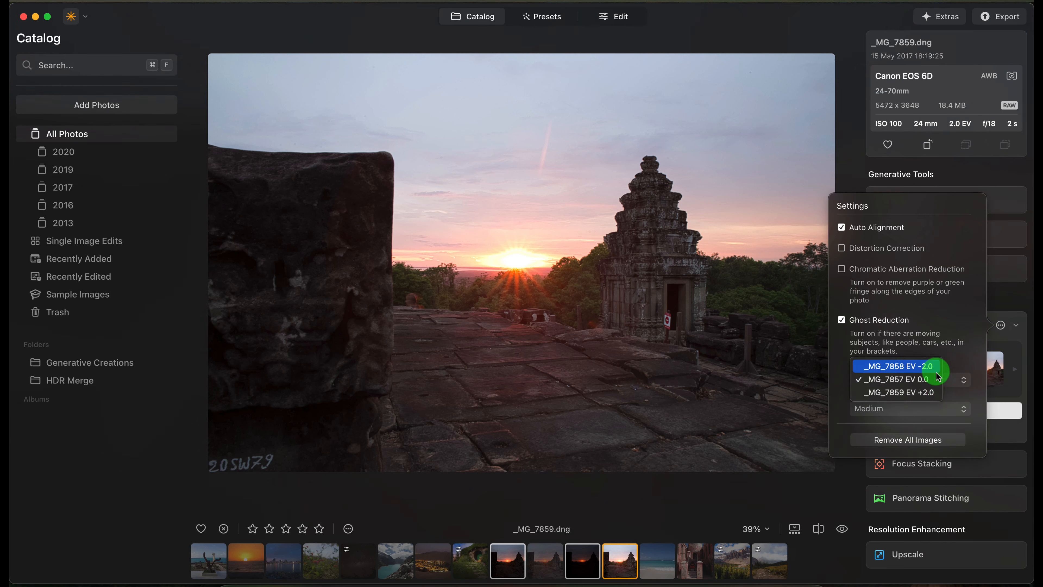
click(936, 372)
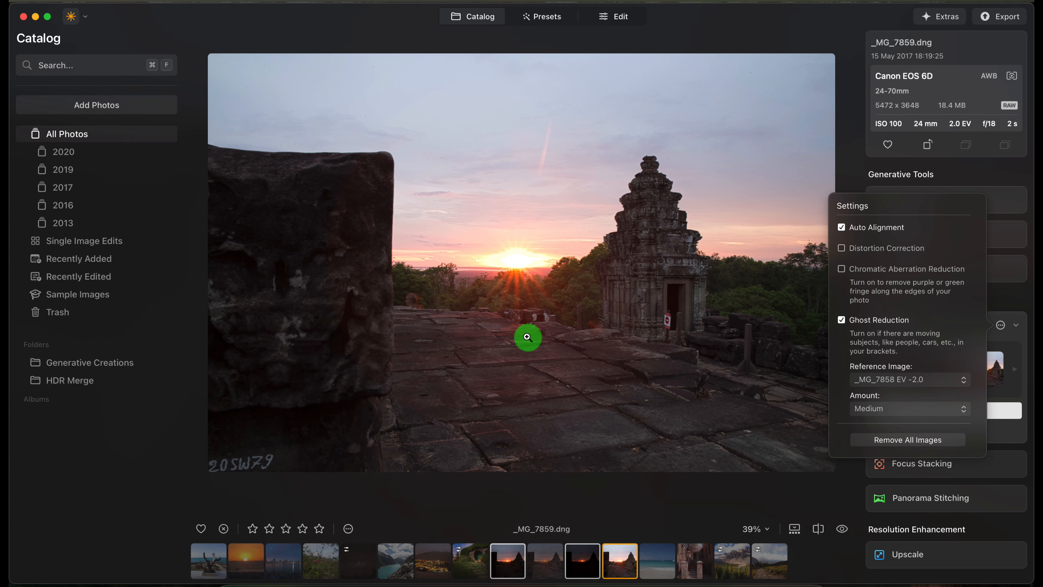
- Close the HDR merge settings and merge the three exposures with _MG_7858 as the ghost reduction reference
click(1001, 325)
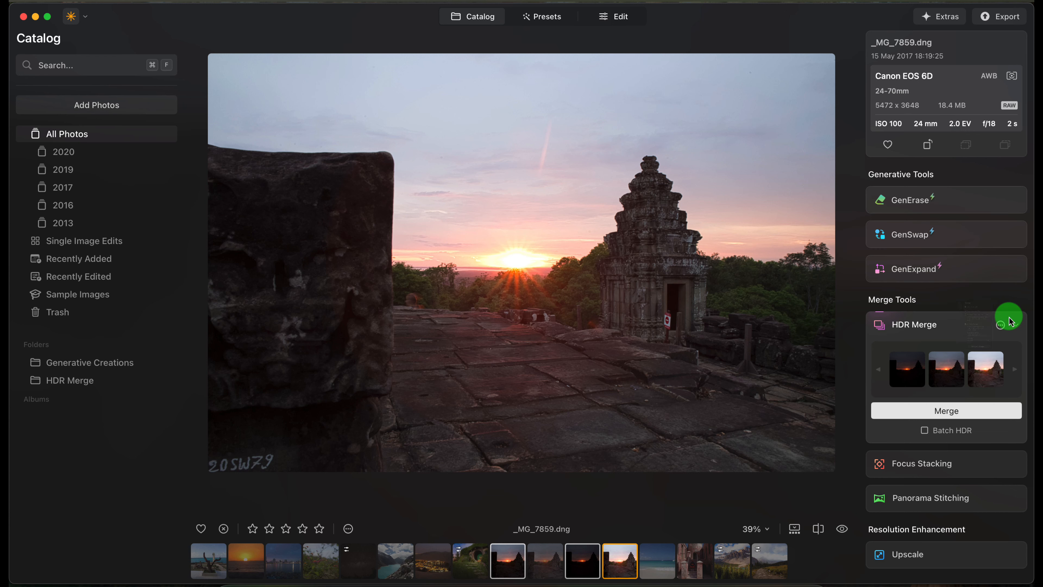
click(933, 411)
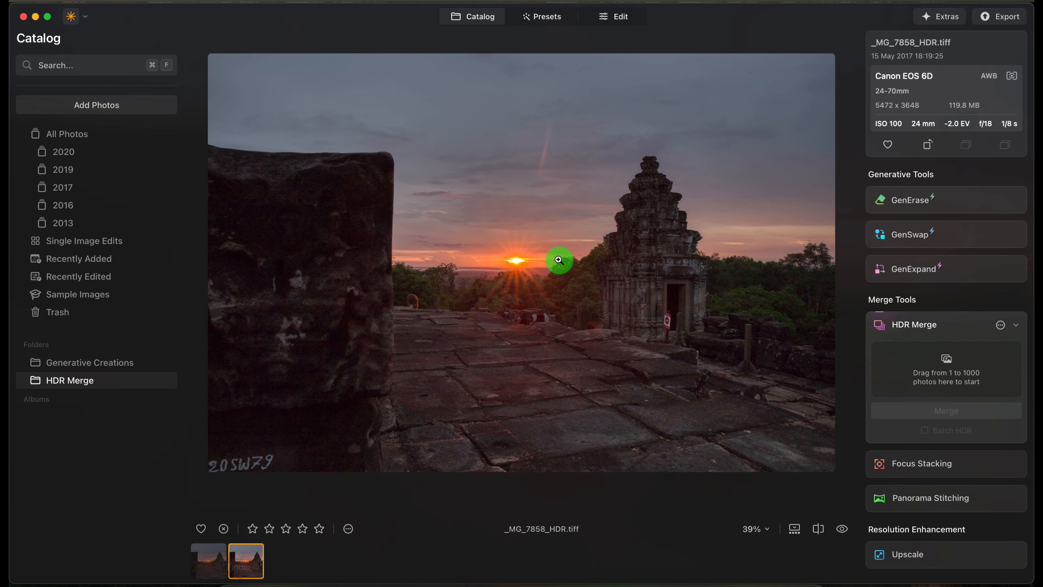
- Compare the enlarged sun area of _MG_7858_HDR.tiff with that of _MG_7857_HDR 2.tiff
click(519, 262)
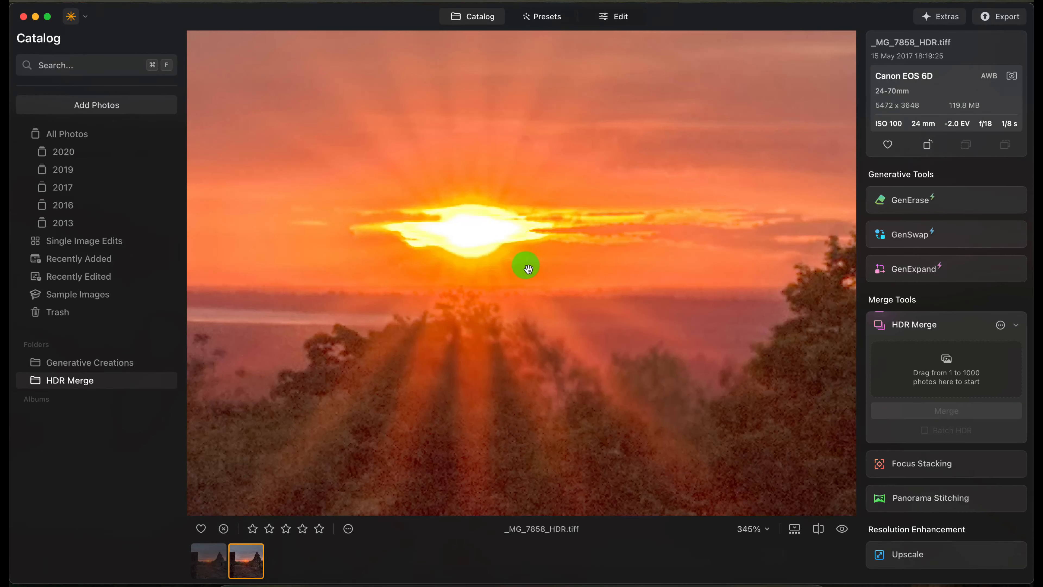
click(216, 563)
scroll(499, 291, up, 10)
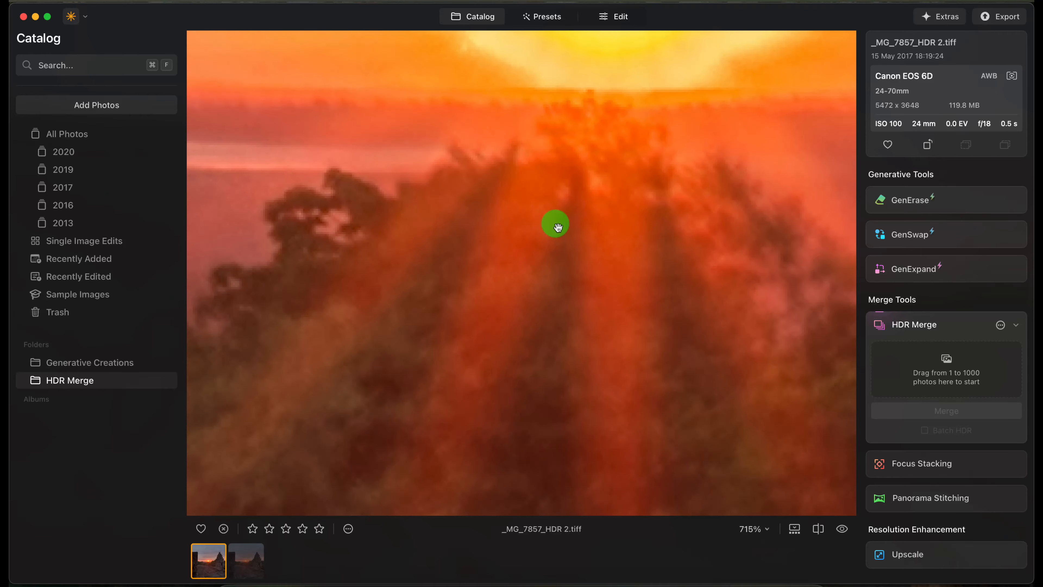
drag(557, 226, 469, 514)
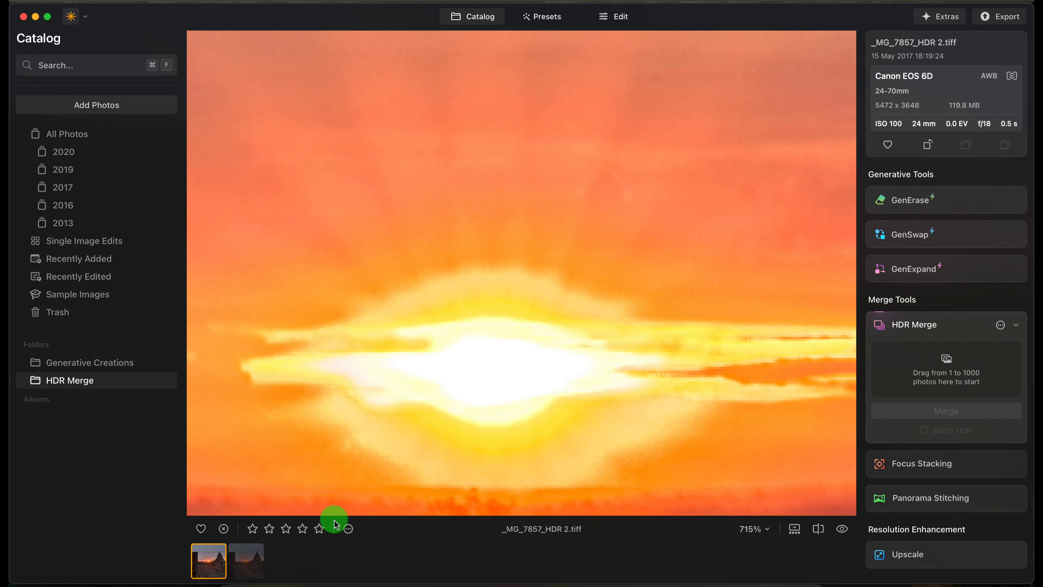
click(243, 563)
click(515, 286)
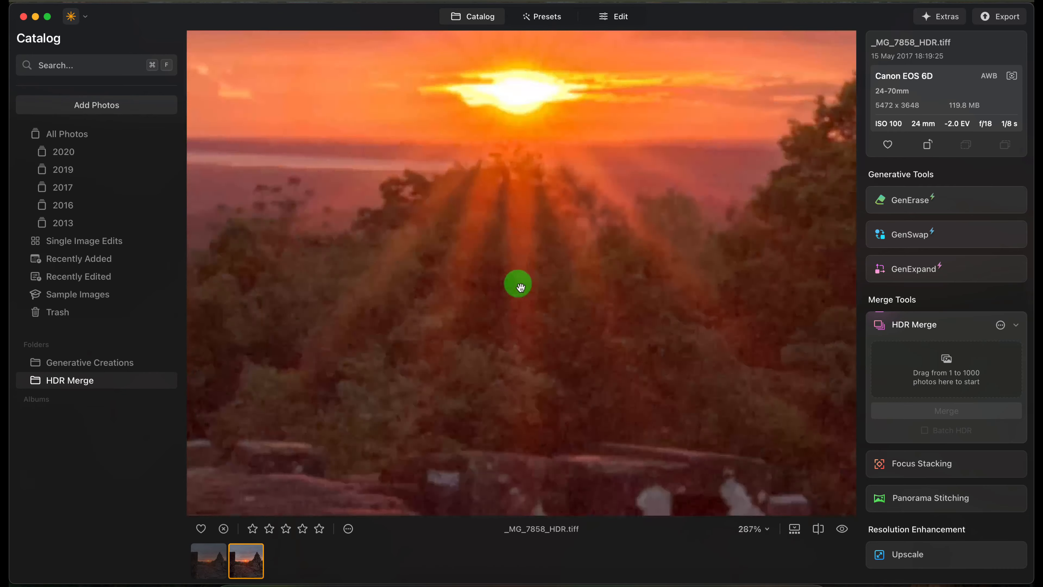
drag(519, 285, 516, 374)
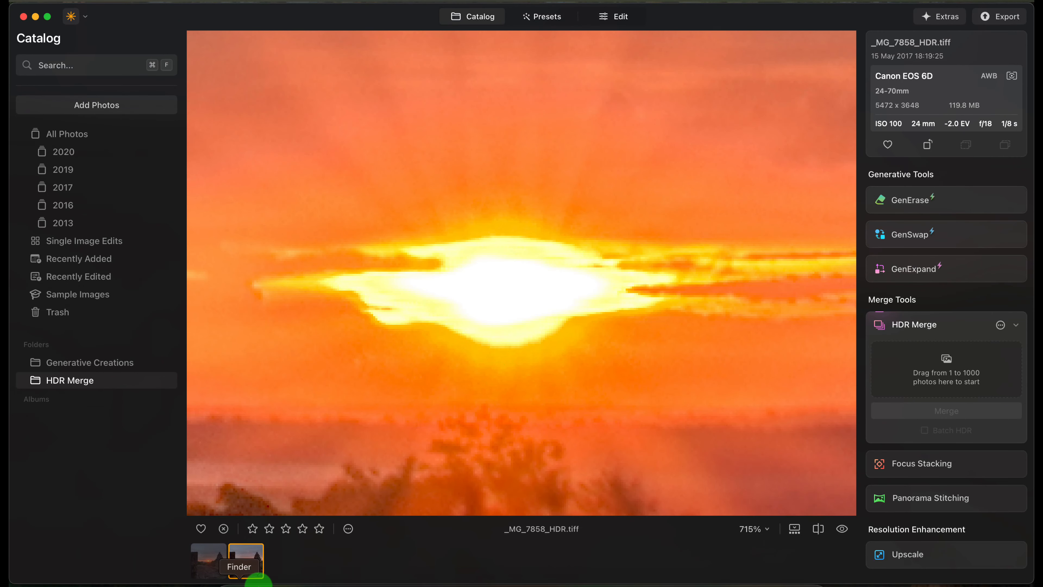
- Compare the full views of _MG_7857_HDR 2.tiff and _MG_7858_HDR.tiff by switching repeatedly between them
click(206, 560)
click(244, 569)
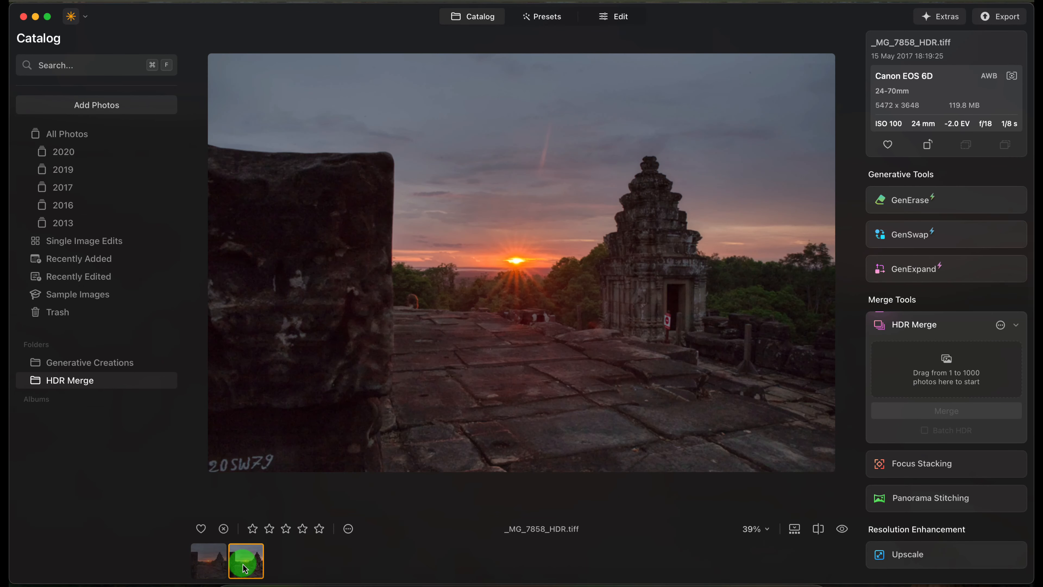
click(210, 561)
click(245, 563)
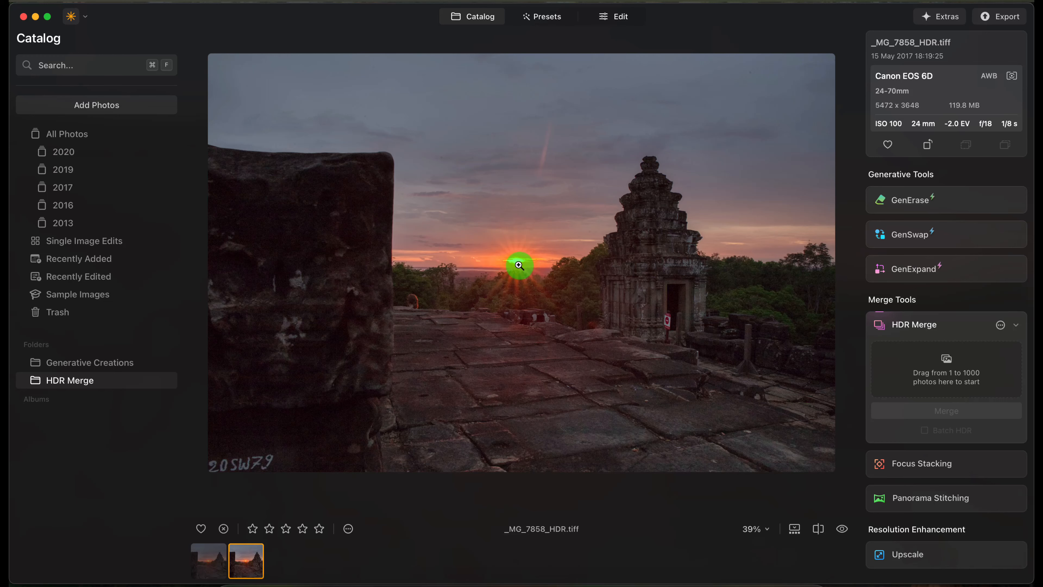
click(207, 561)
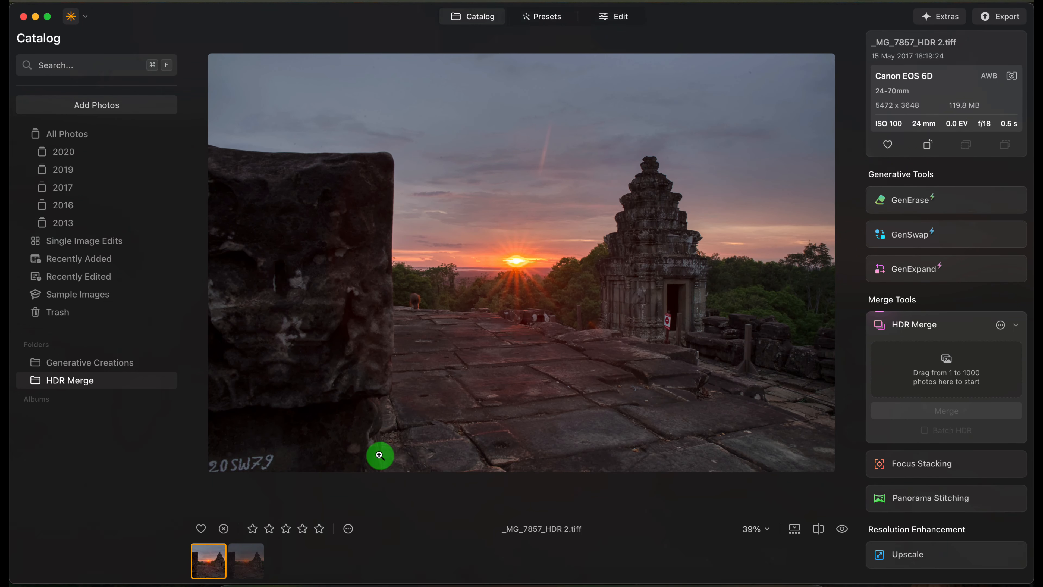
click(245, 561)
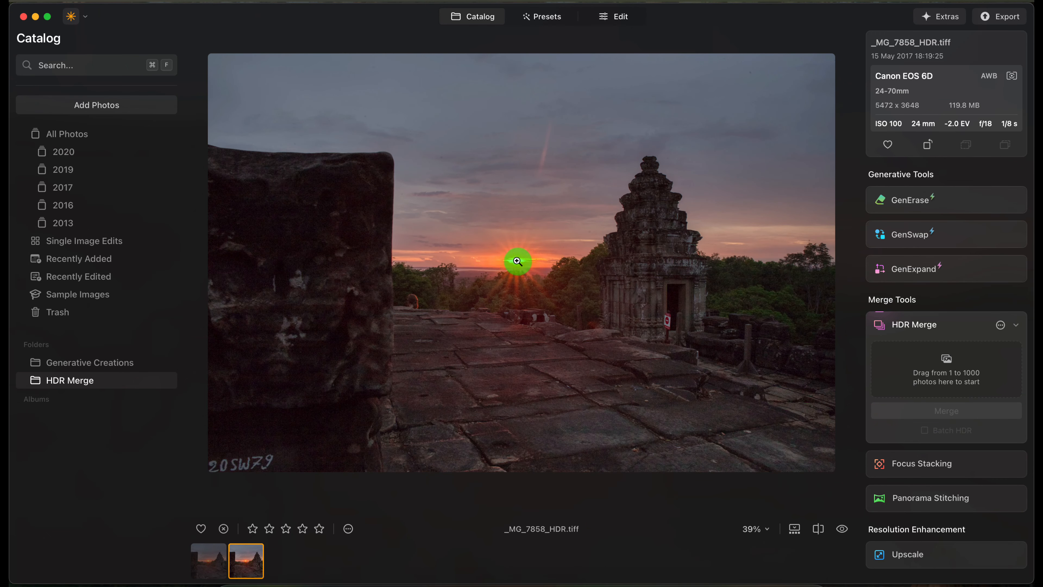
click(209, 560)
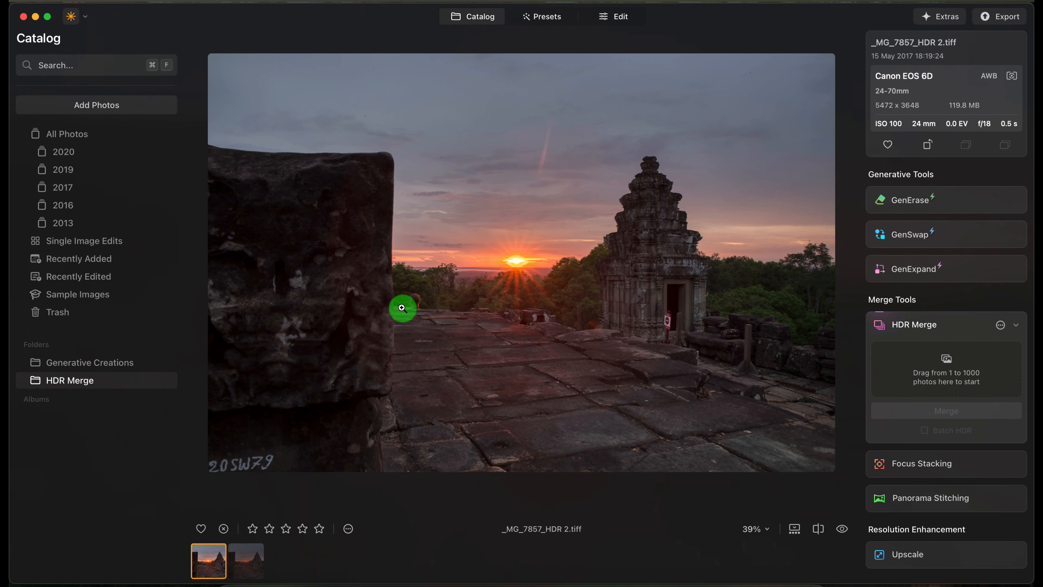
click(246, 559)
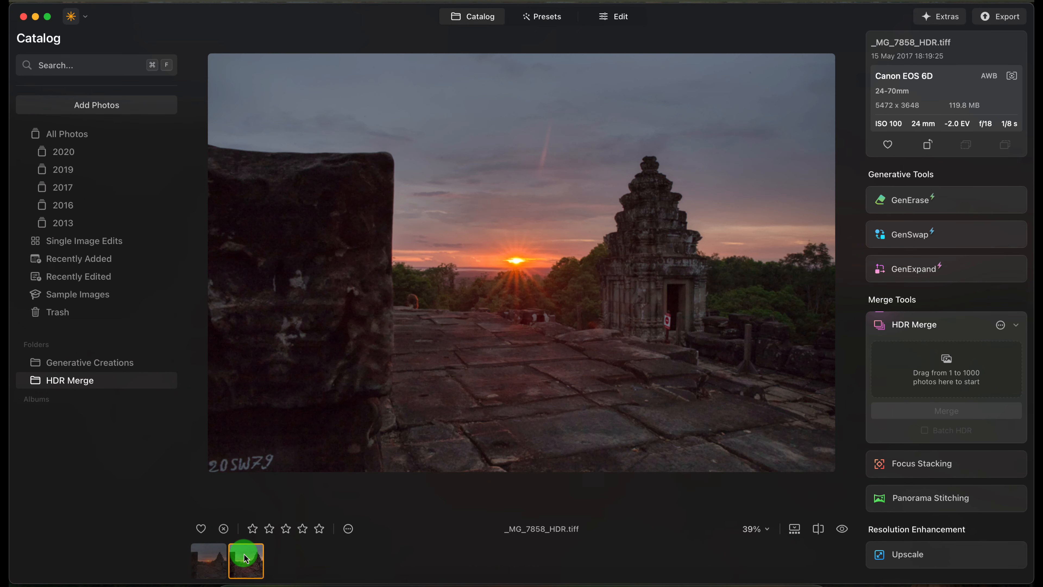
click(205, 559)
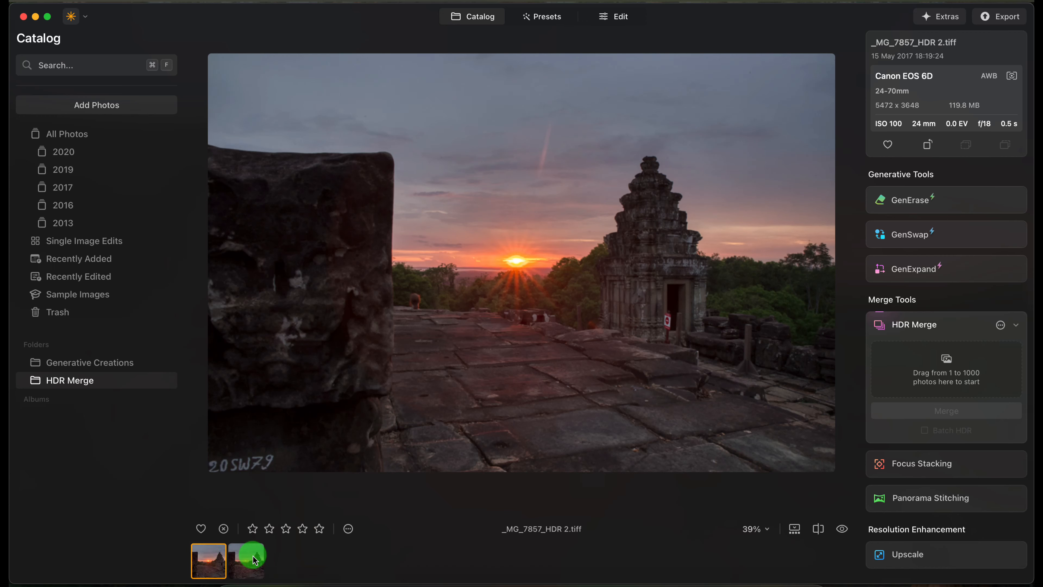
click(249, 555)
click(208, 559)
click(253, 564)
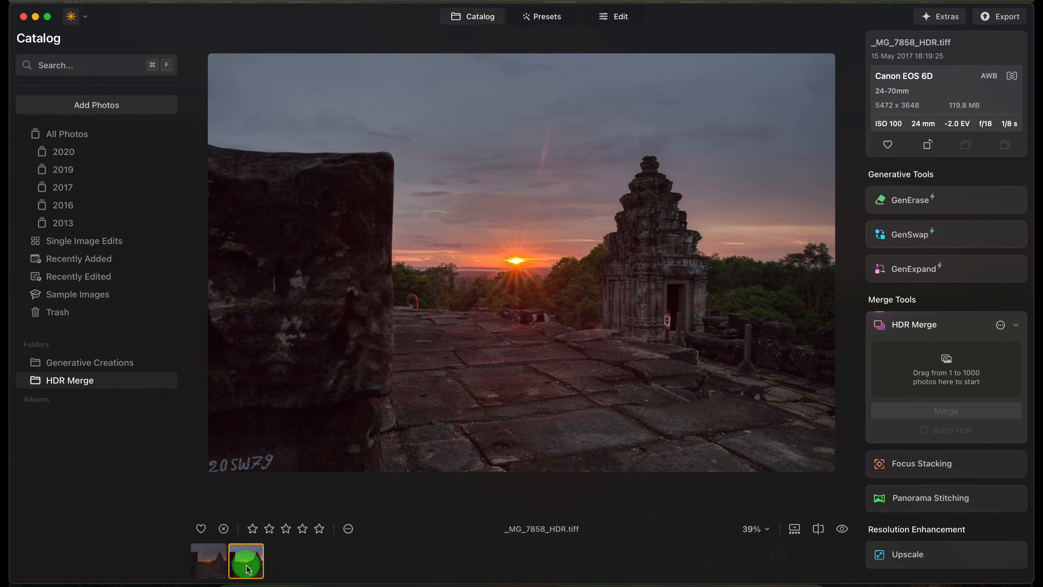
- Use GenErase on _MG_7858_HDR.tiff to erase the figure beside the stone block, the doorway sign and the small spot left of the temple together
click(991, 211)
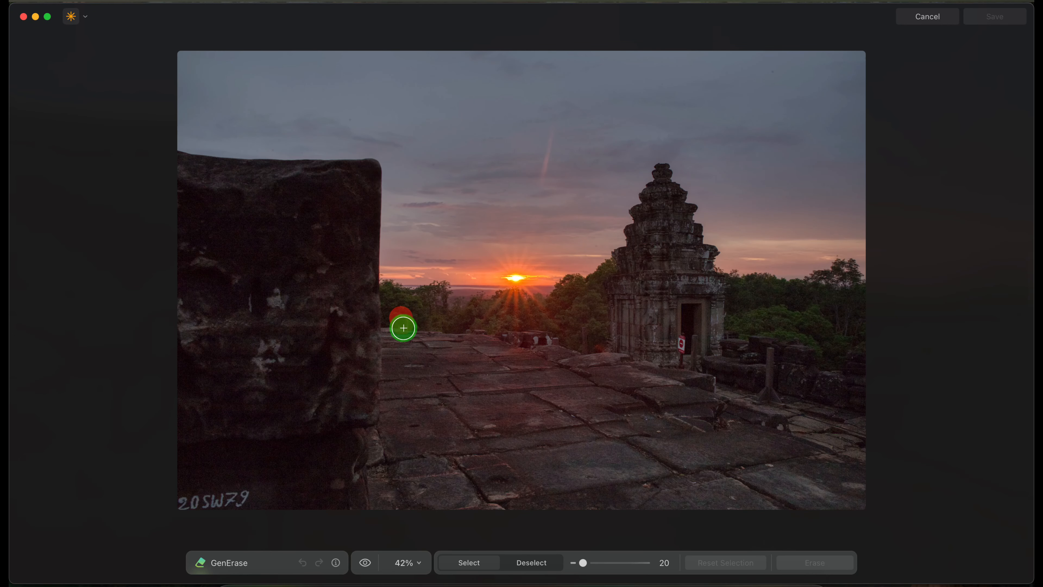
drag(400, 316, 404, 327)
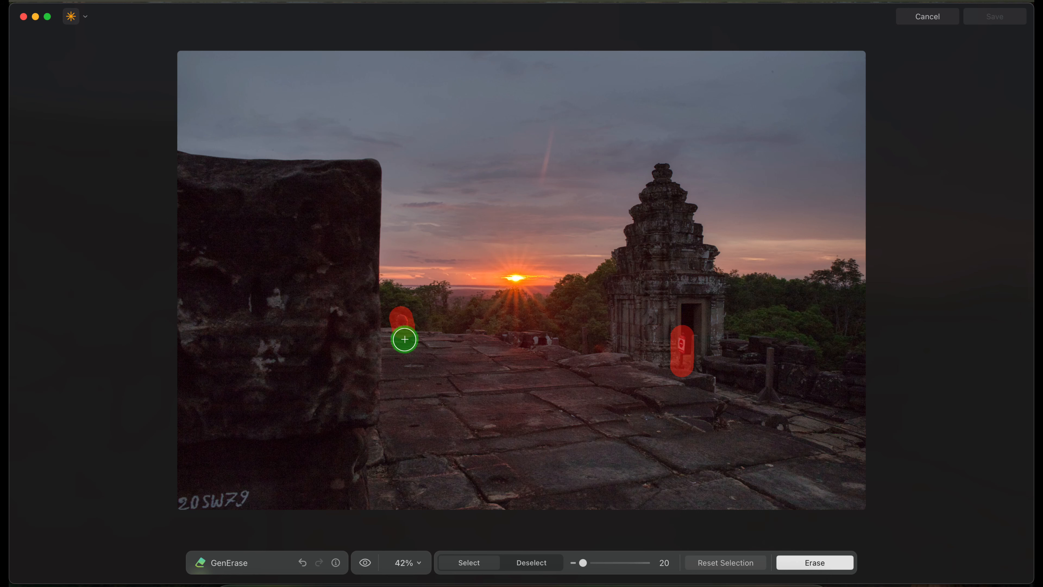
click(600, 350)
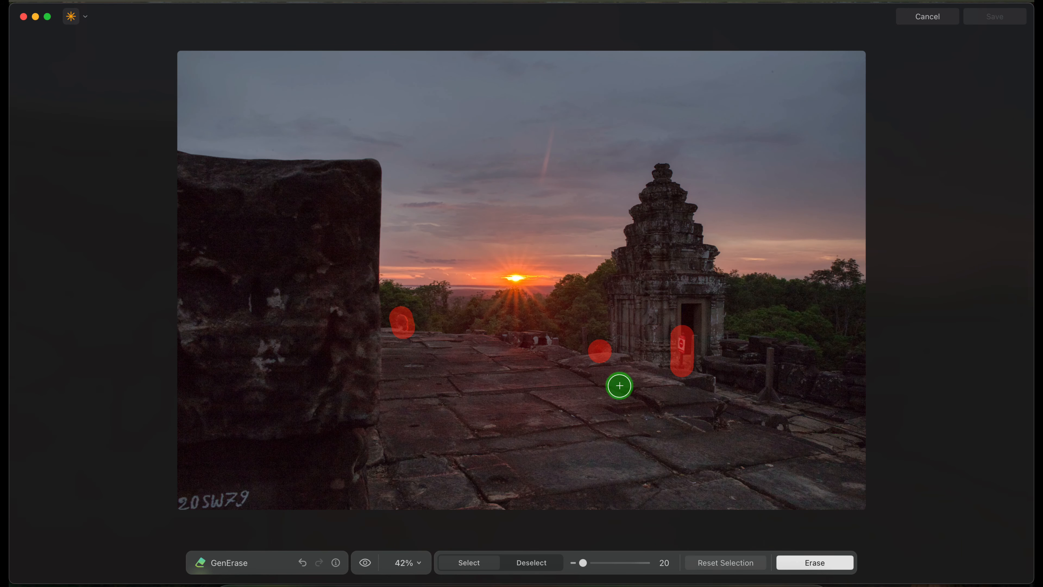
click(815, 563)
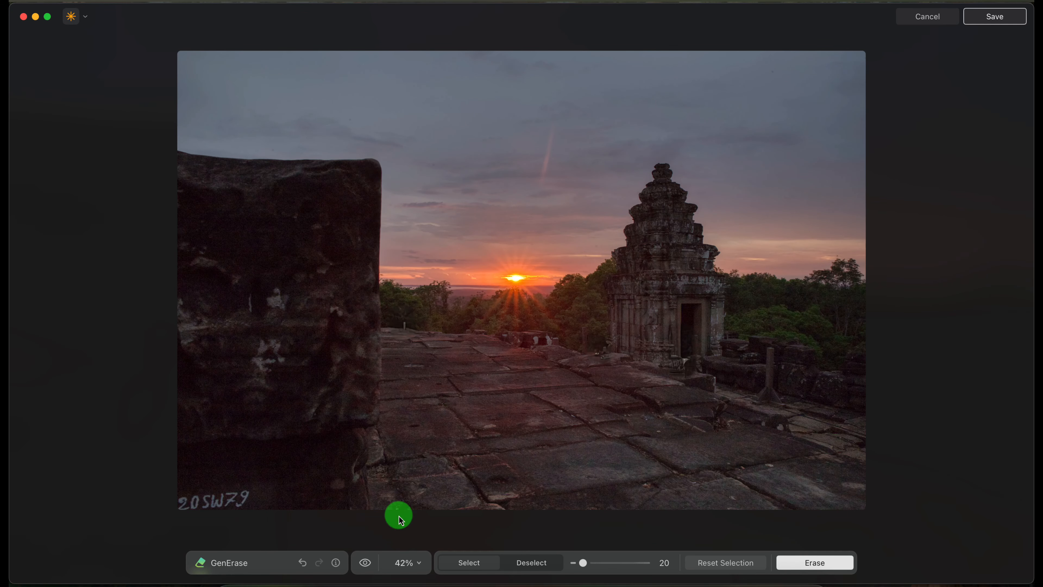
- Compare the image before and after the combined erase, reset the selection and undo the erase
click(365, 564)
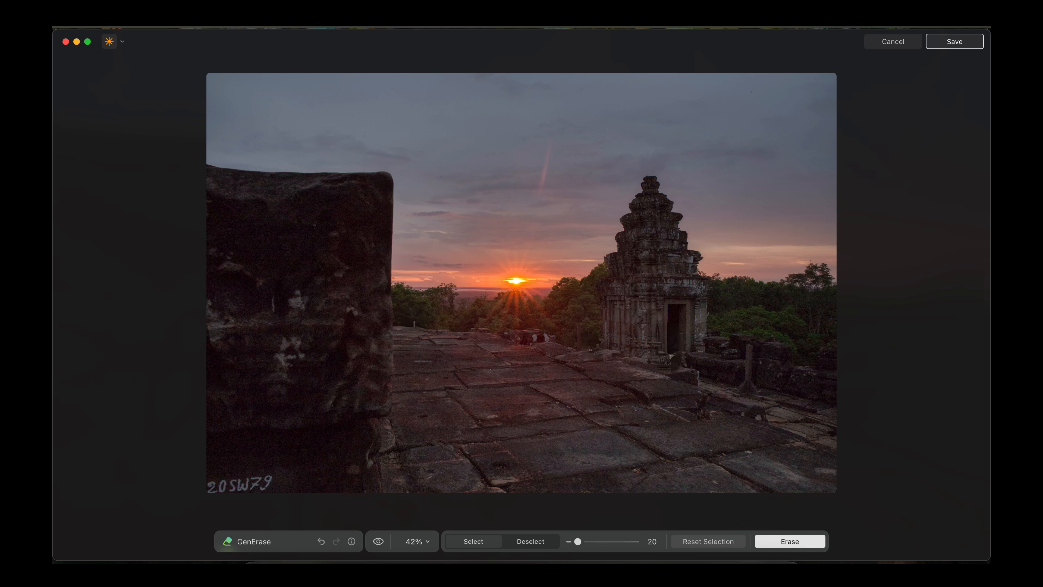
click(723, 540)
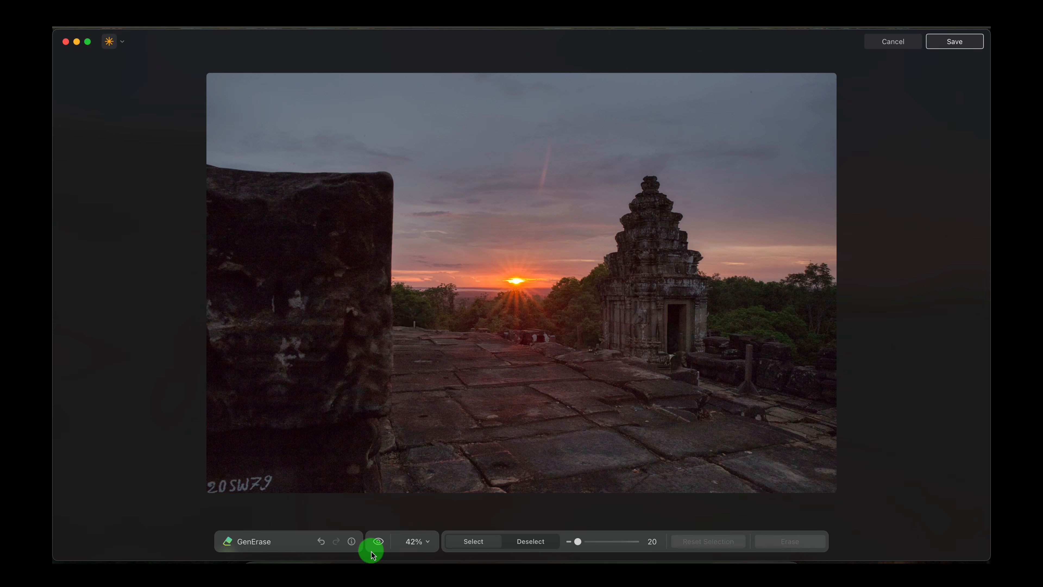
click(318, 542)
click(319, 544)
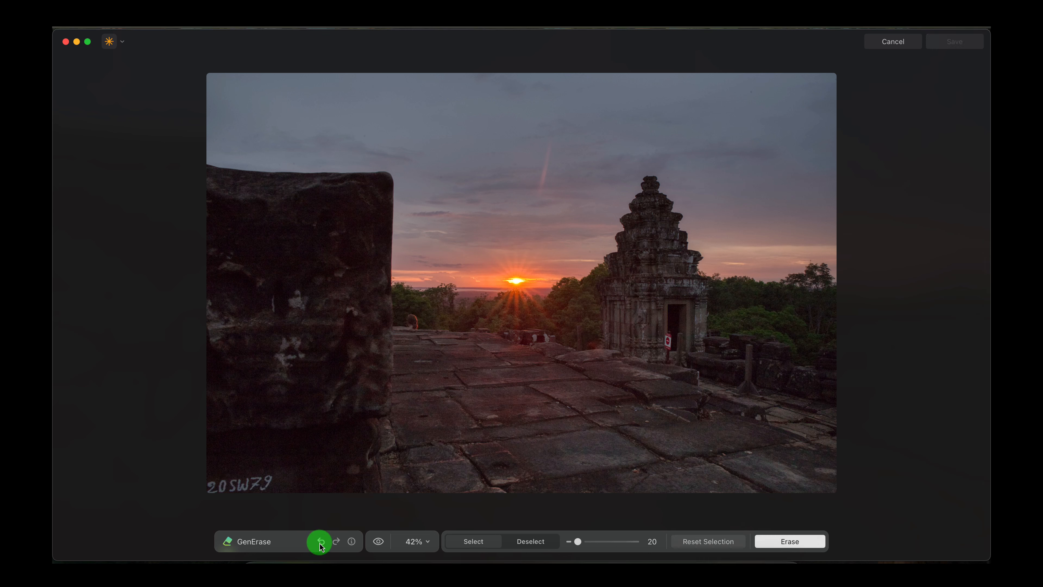
- Reset the selection, mask only the figure beside the large stone block and erase it
drag(413, 326, 410, 317)
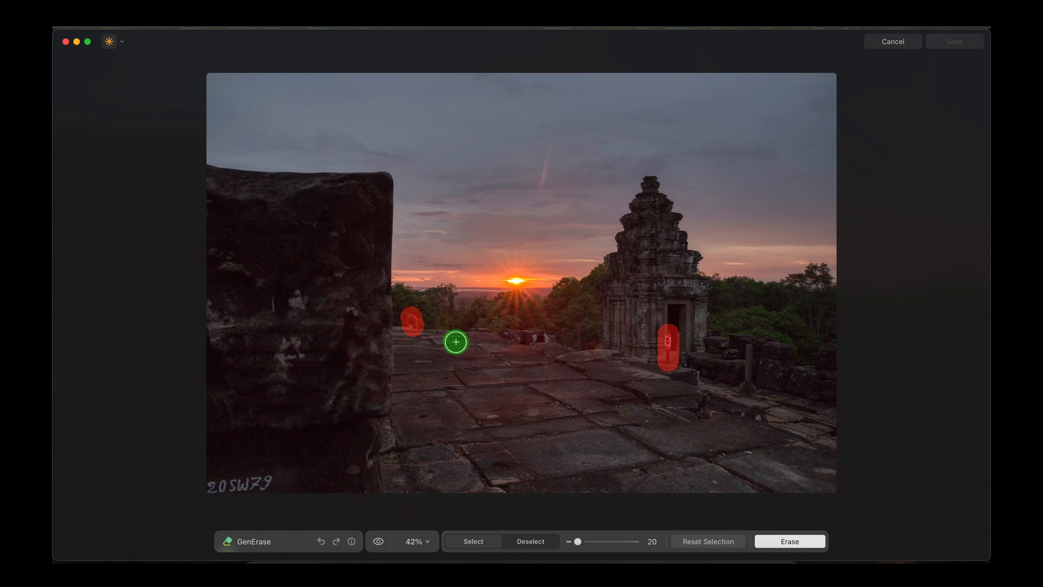
click(700, 541)
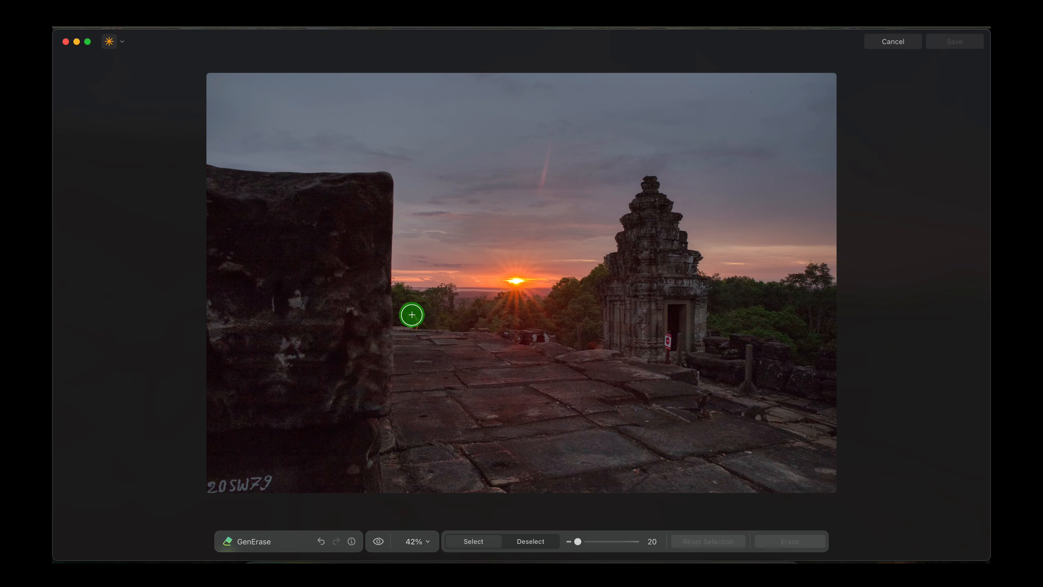
drag(414, 329, 414, 332)
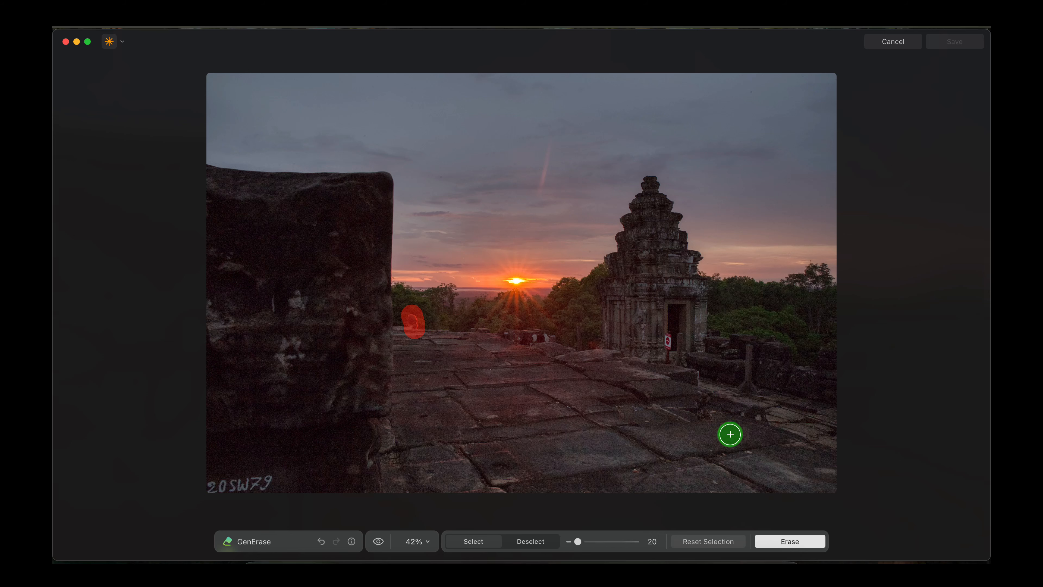
click(810, 543)
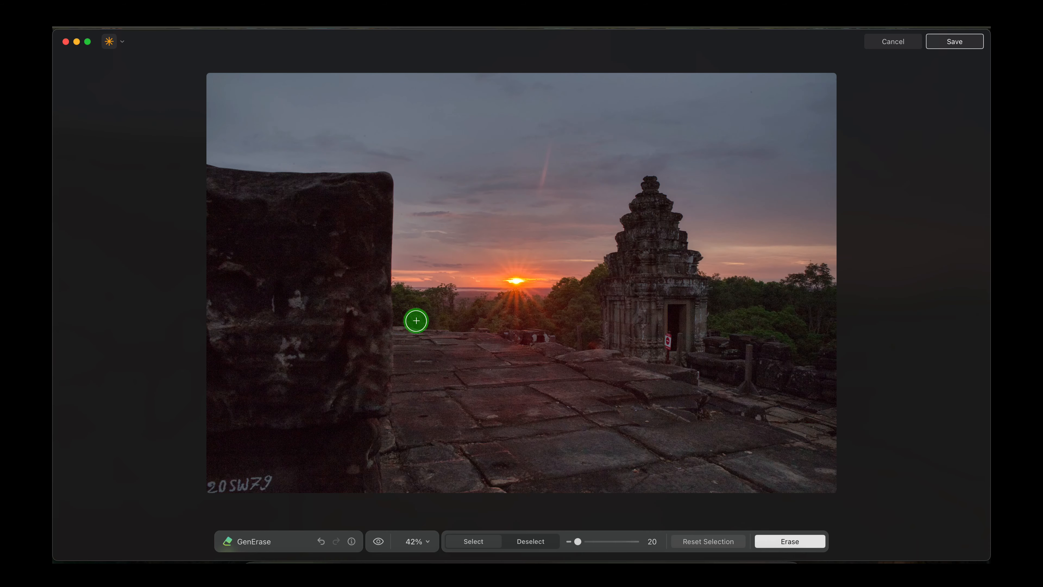
- Clear the leftover mask and erase the sign beside the temple doorway
click(668, 338)
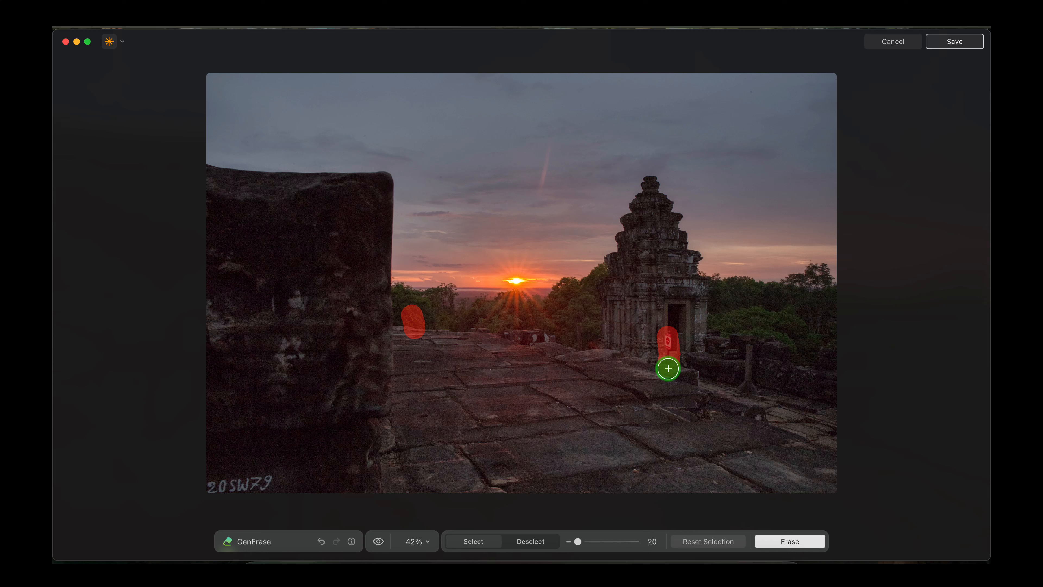
click(698, 542)
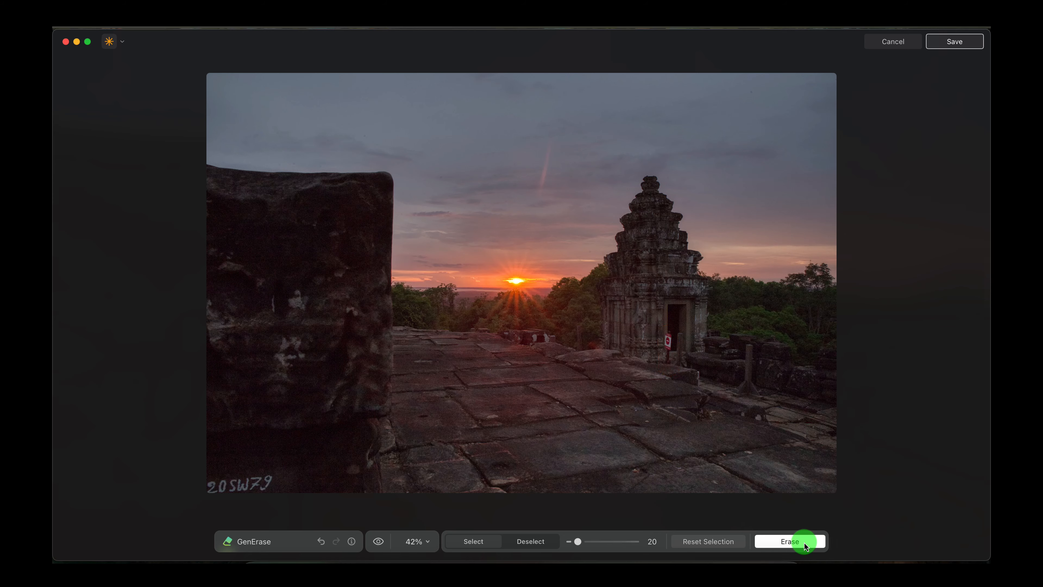
click(803, 541)
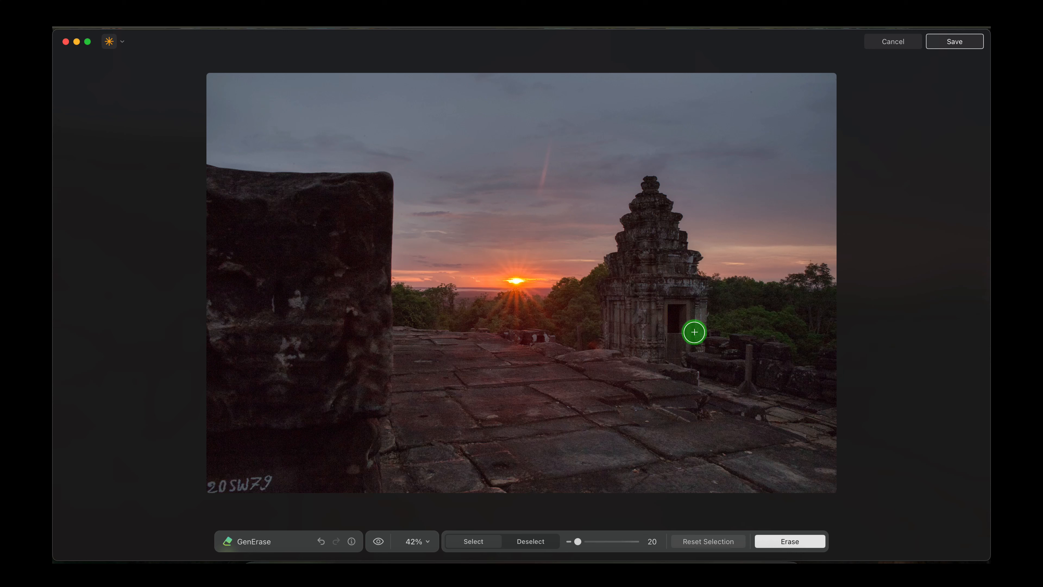
- Mark the erased sign's area again and compare the image before and after the erasing
drag(669, 335, 668, 365)
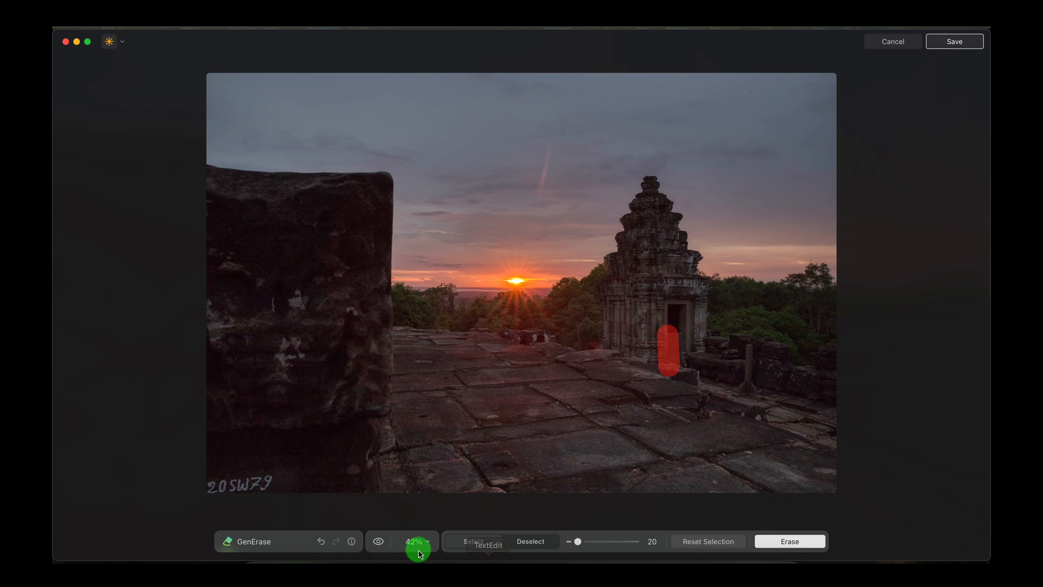
click(379, 542)
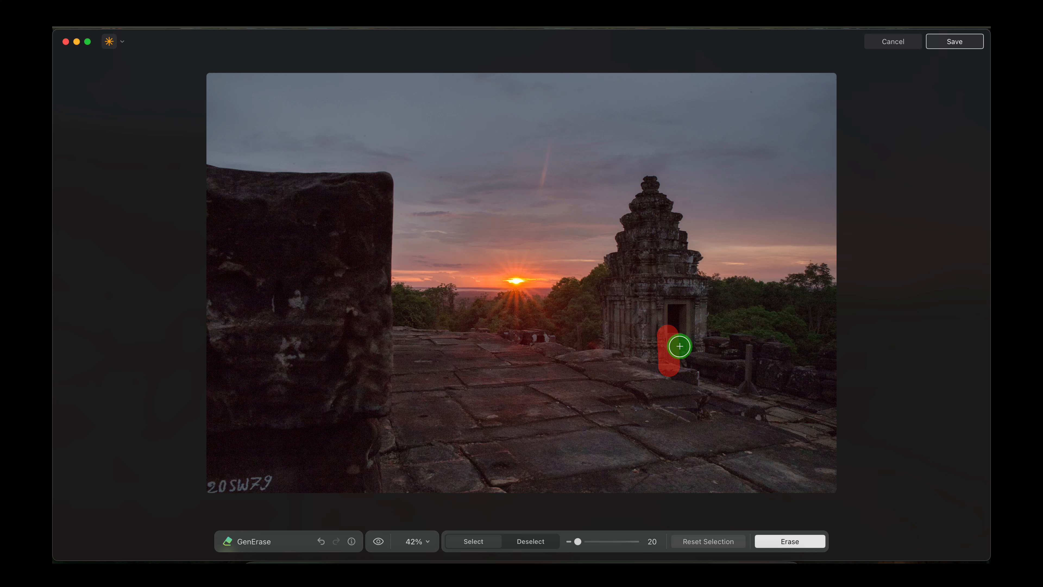
click(386, 543)
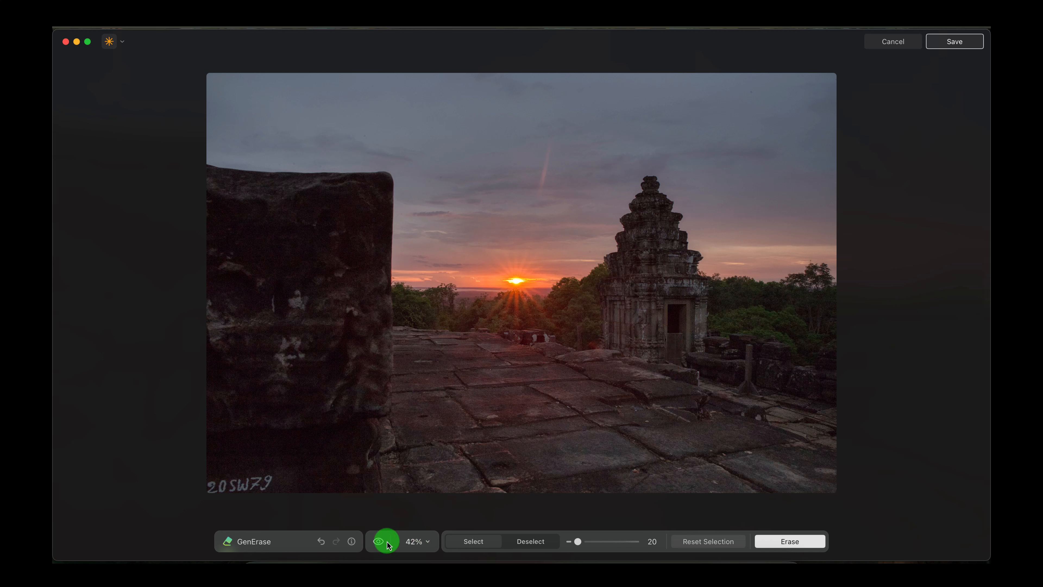
click(382, 542)
- Undo the sign erase and reset the remaining selection
click(321, 543)
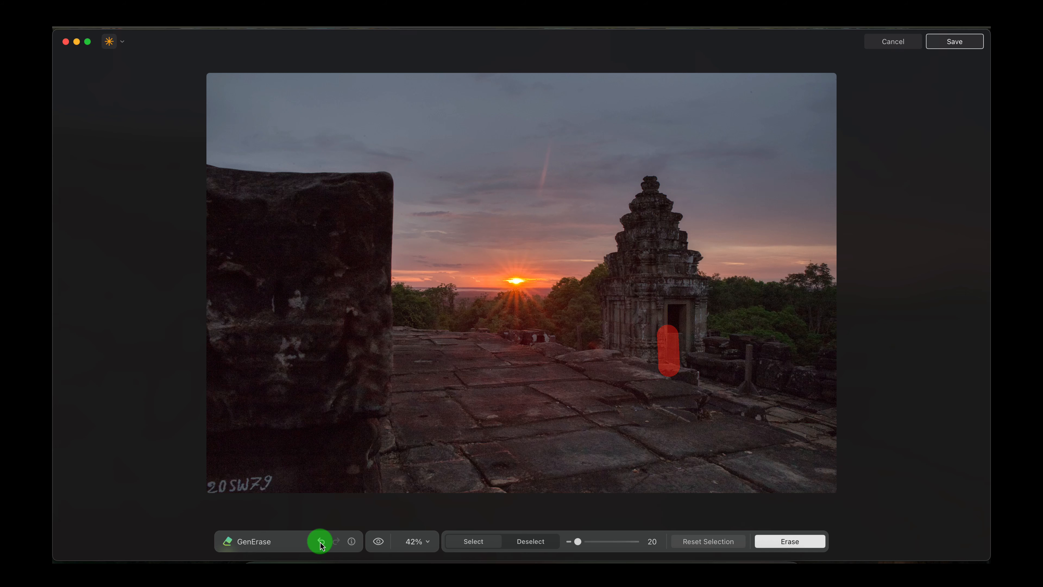
click(321, 542)
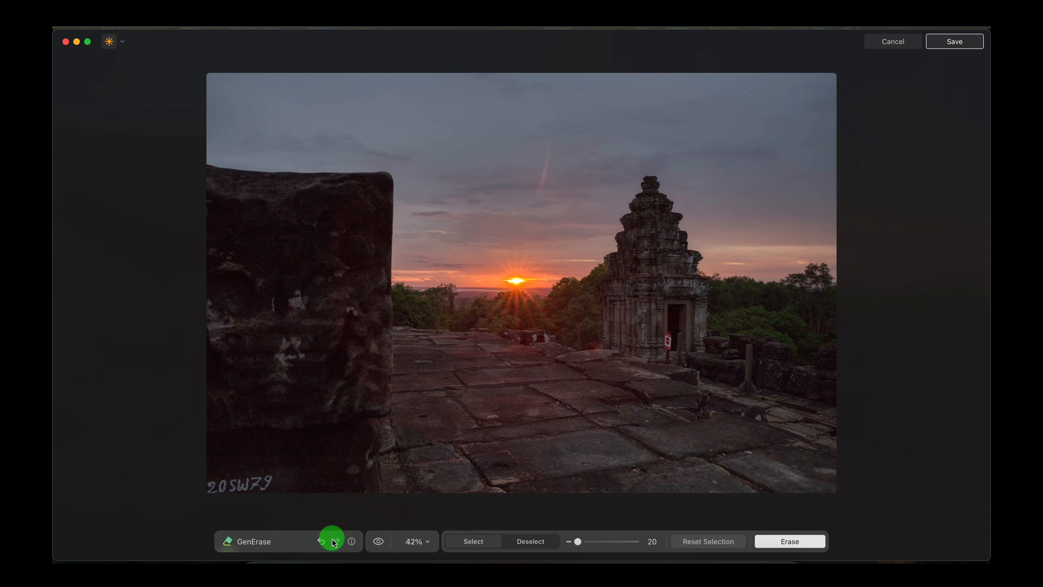
click(718, 536)
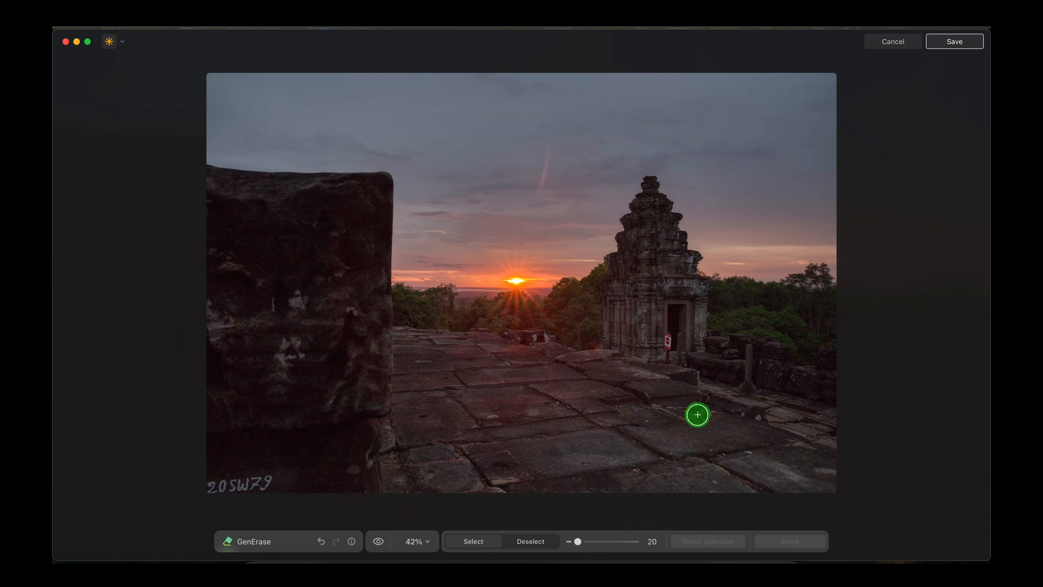
- Mask the sign and its post beside the temple doorway and erase them
scroll(697, 414, up, 5)
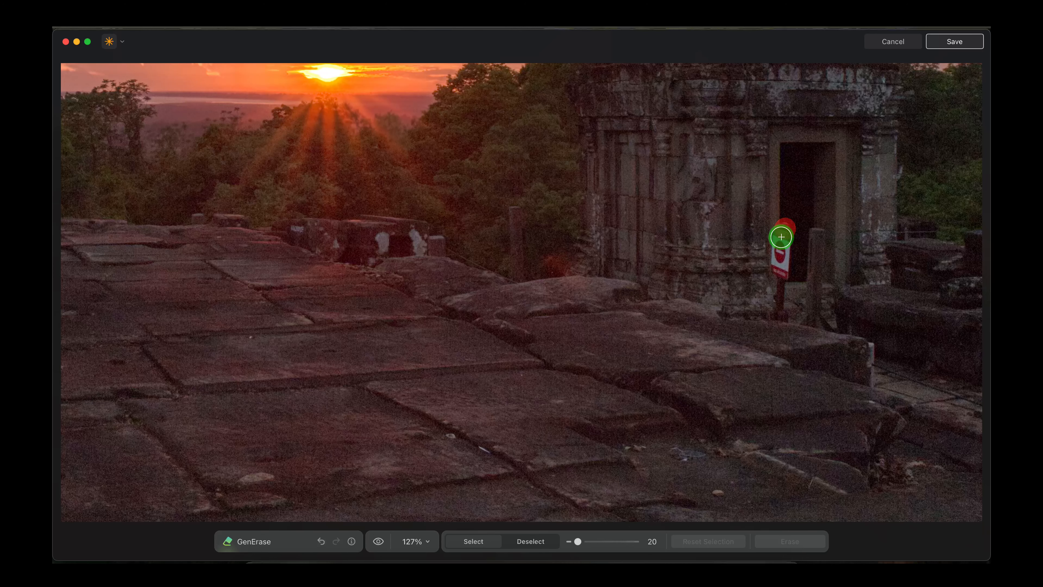
drag(777, 262, 778, 306)
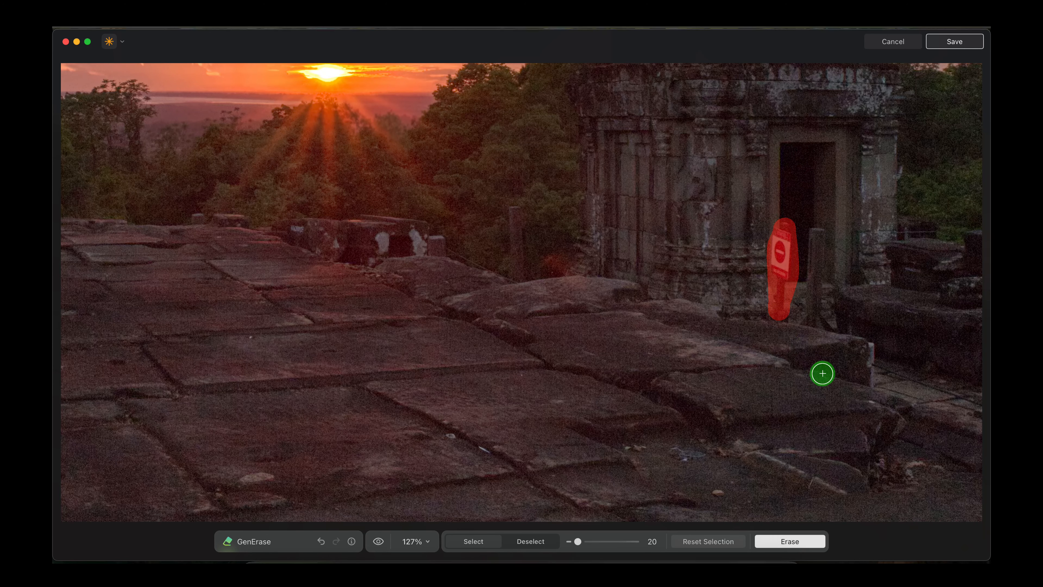
click(801, 542)
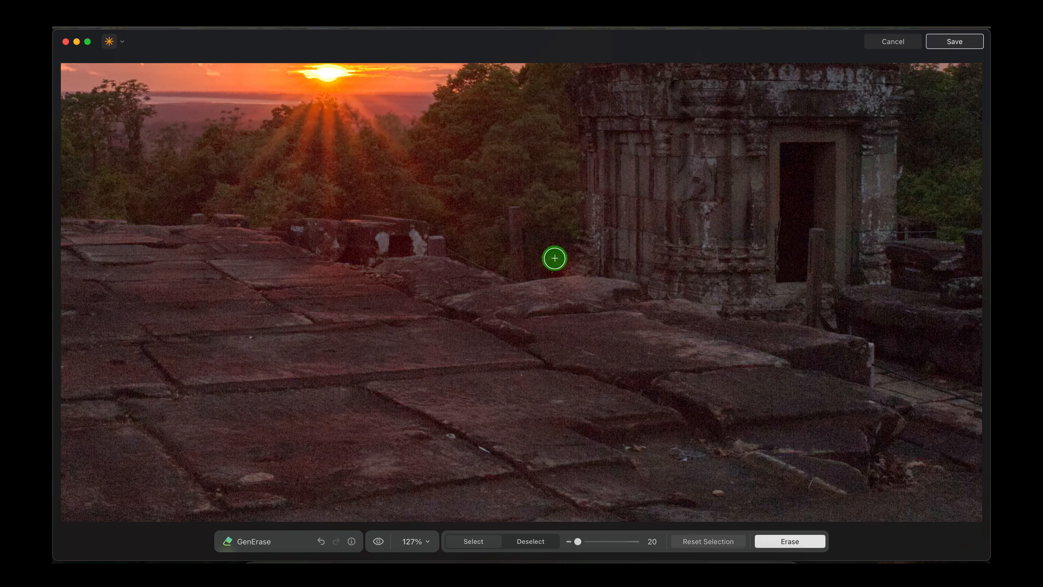
- Inspect the erased doorway area and the sunset, and save the GenErase result
drag(537, 256, 541, 276)
scroll(553, 316, down, 10)
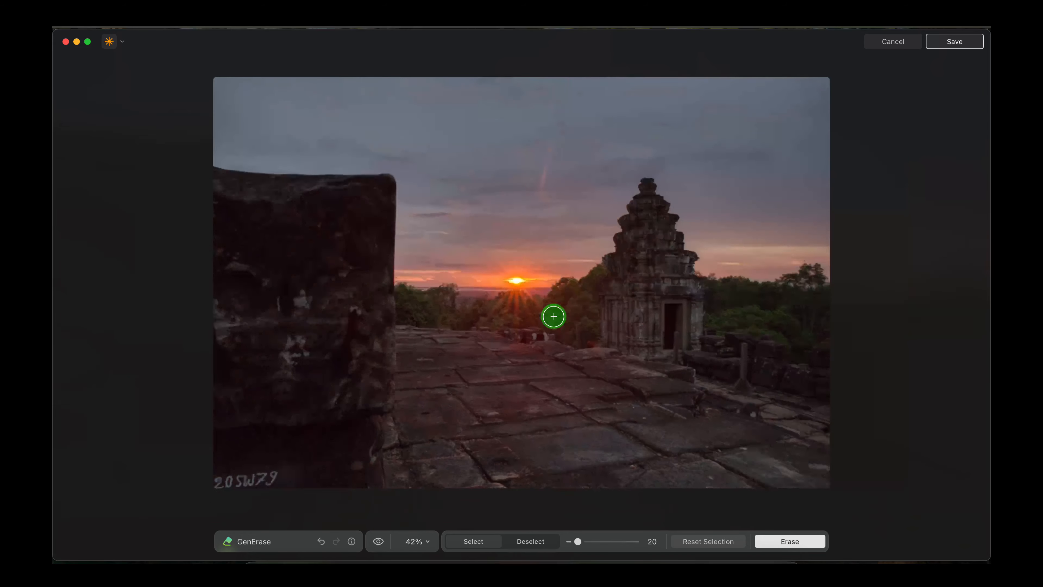
scroll(624, 302, up, 5)
scroll(625, 303, up, 3)
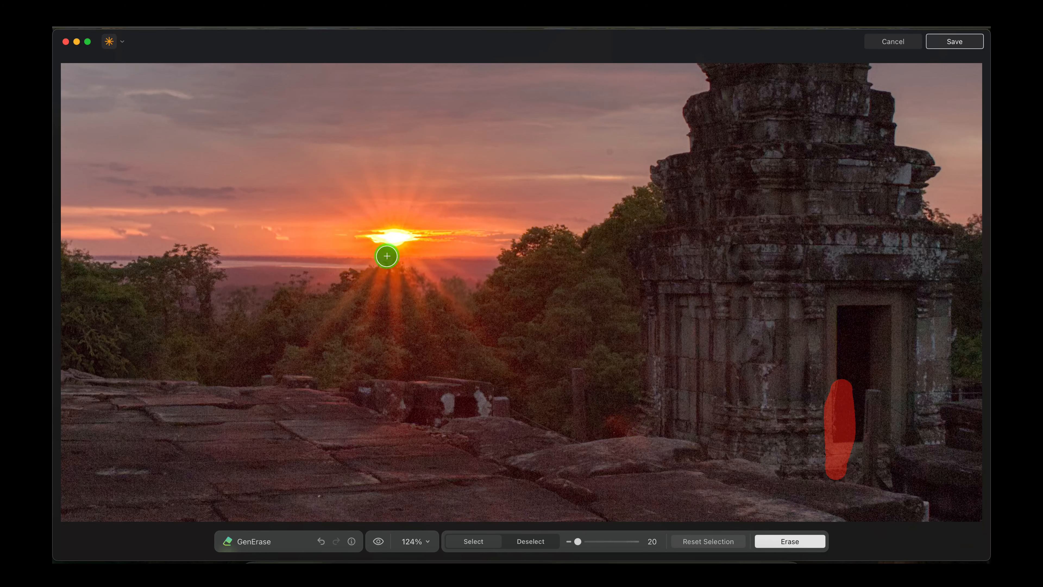
scroll(624, 324, down, 5)
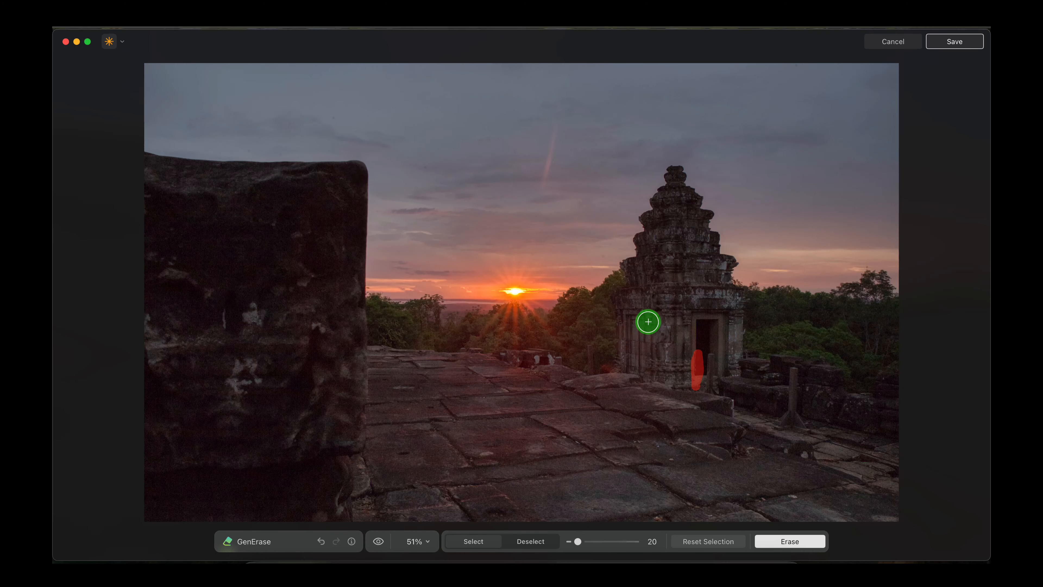
click(943, 43)
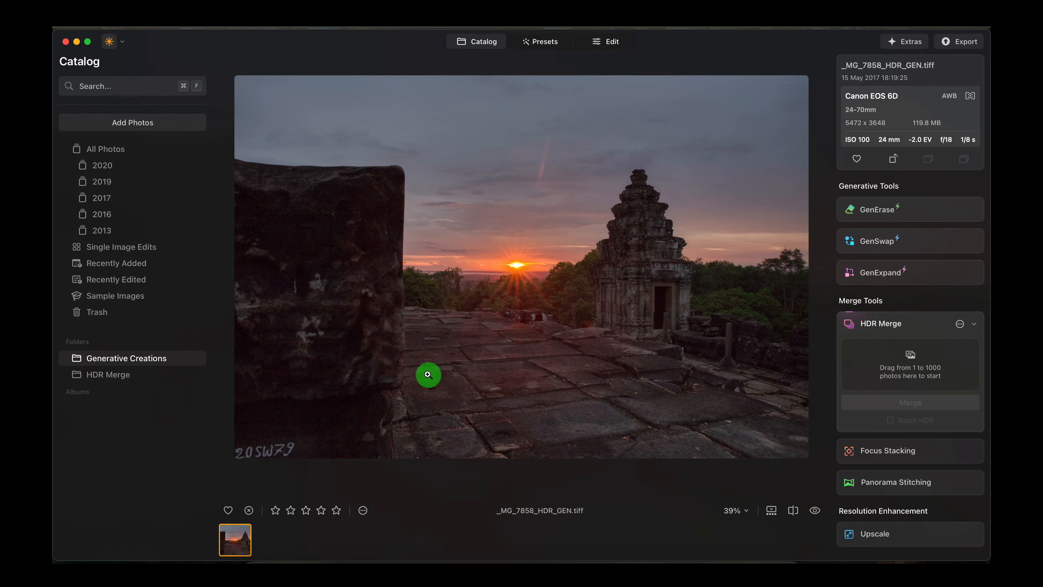
- Crop the saved image with the Free ratio, cutting off the large stone block beside the sunset
click(606, 42)
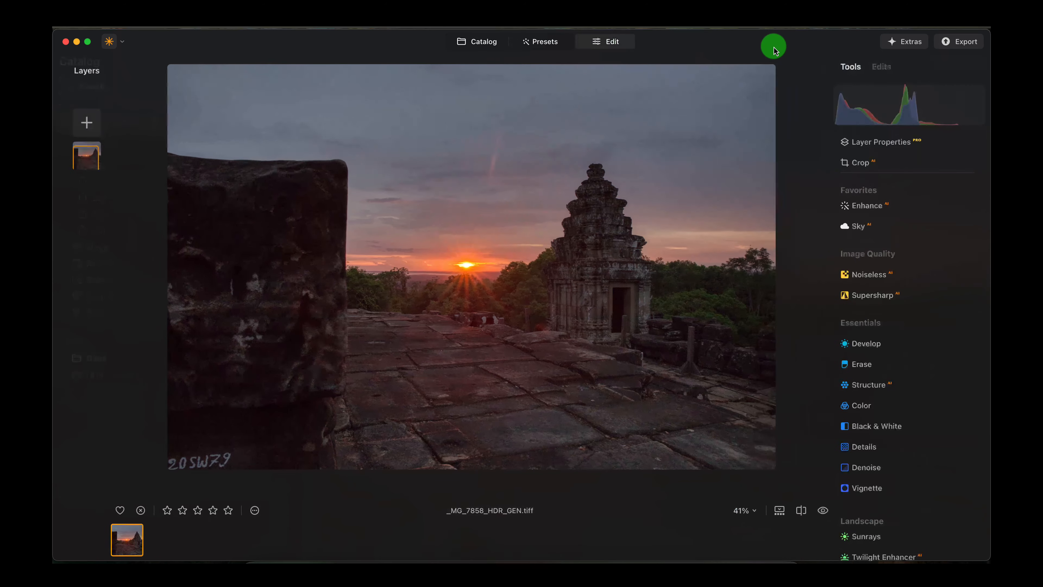
click(846, 165)
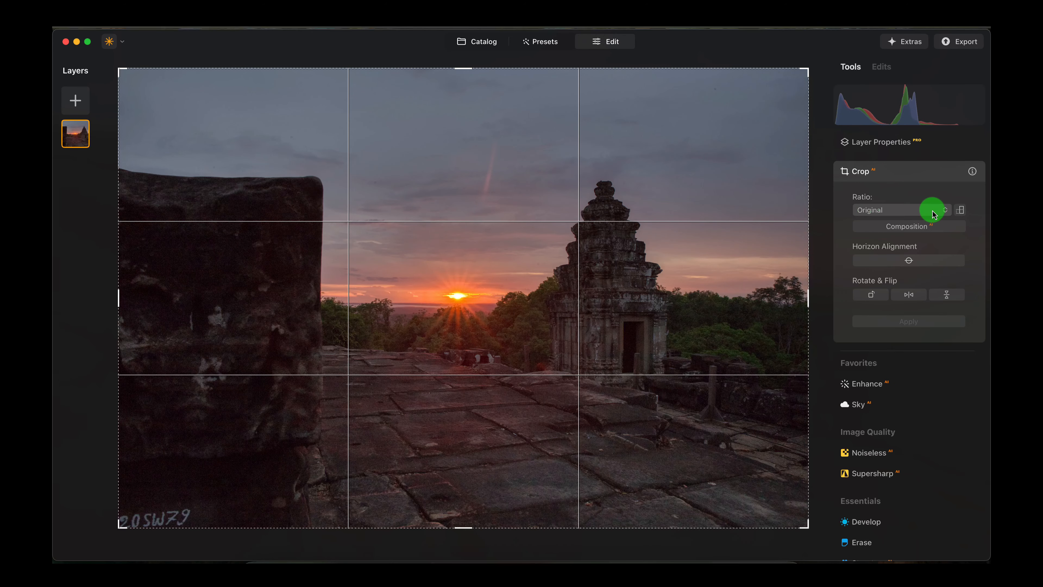
click(912, 210)
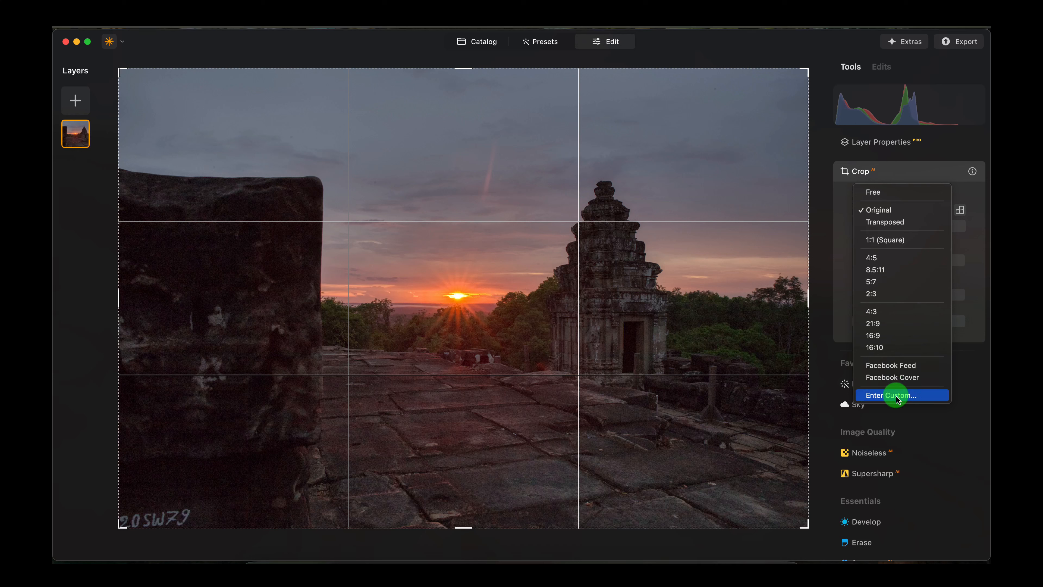
click(873, 192)
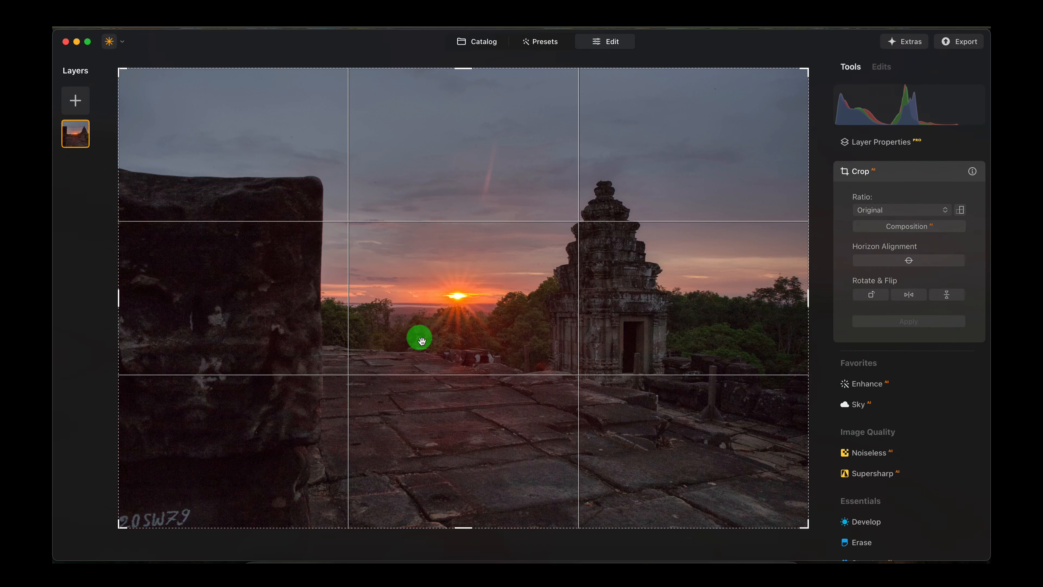
drag(119, 299, 334, 298)
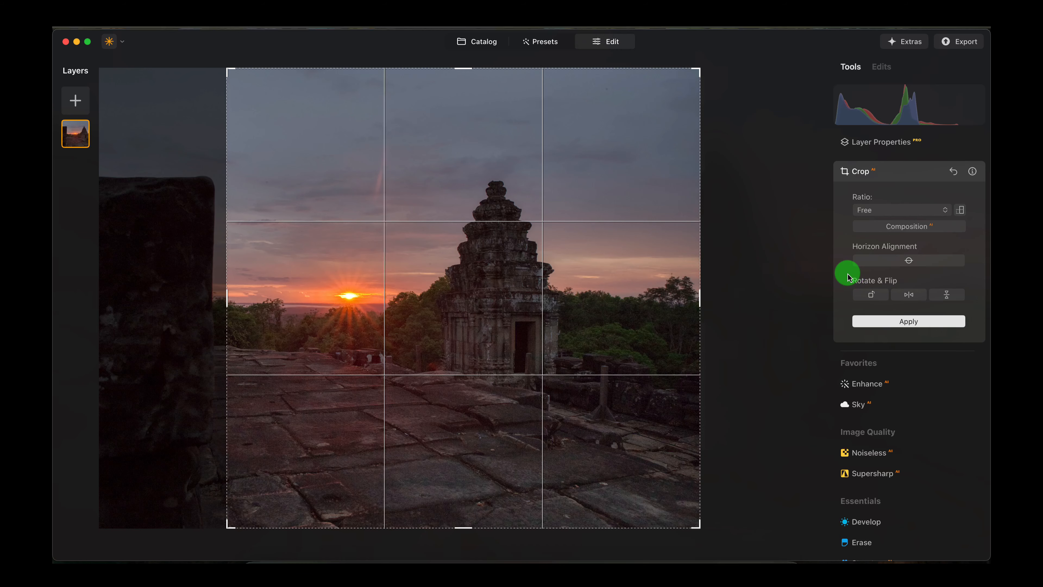
click(903, 321)
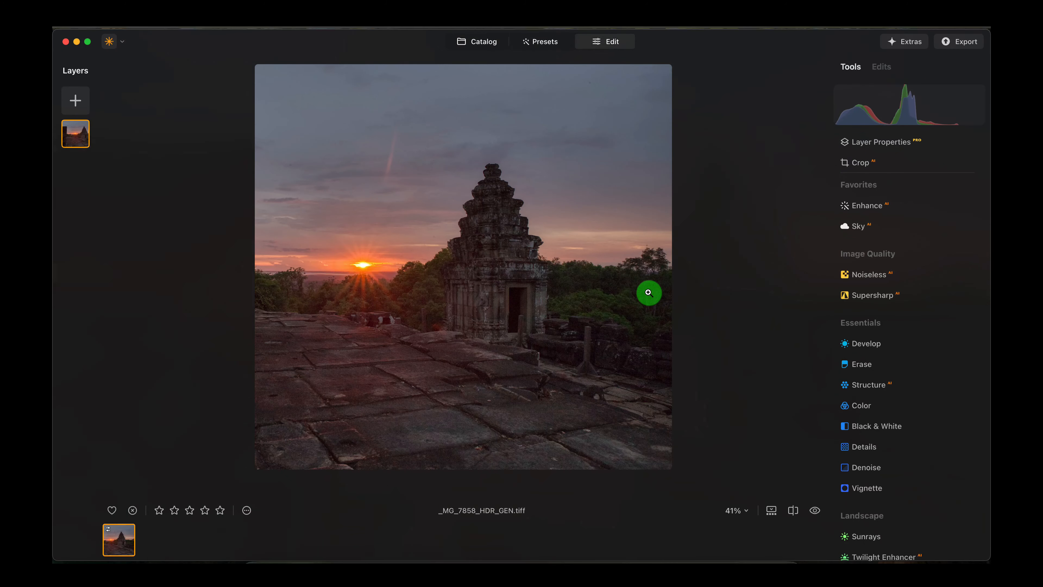
- Apply Noiseless at the Middle level and compare the temple and trees with and without it
click(404, 287)
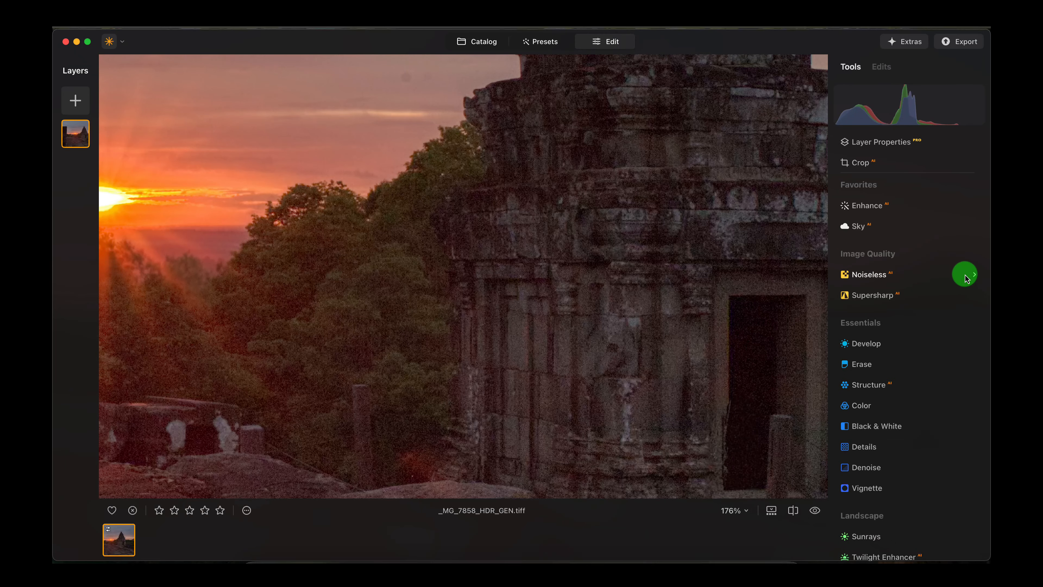
click(975, 279)
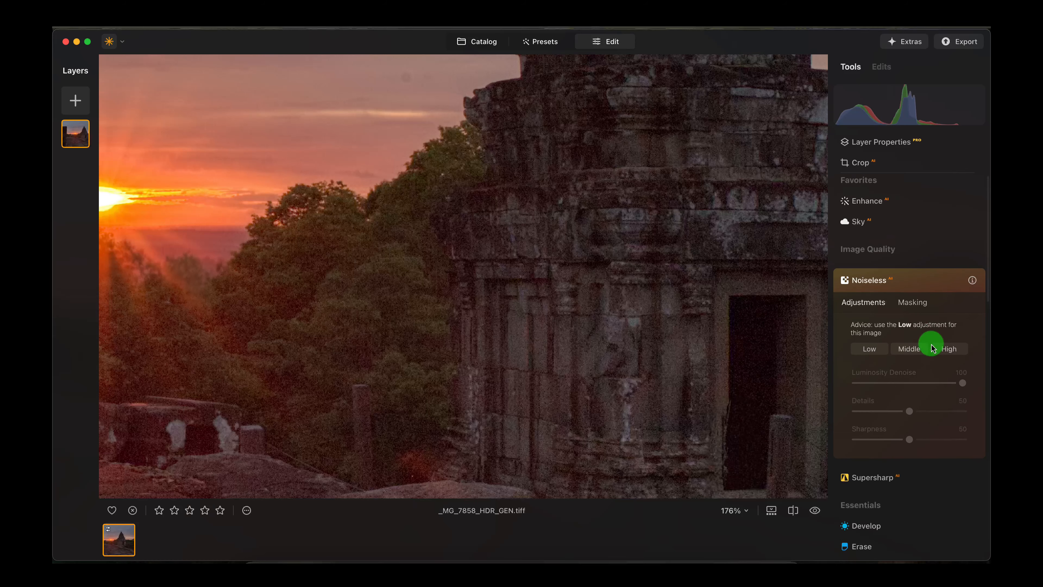
click(908, 349)
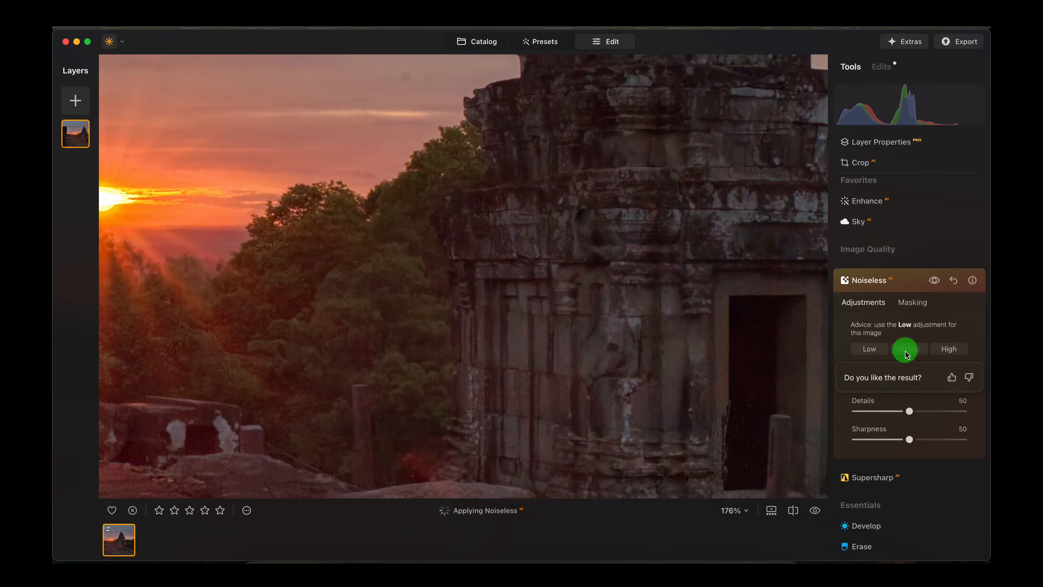
scroll(724, 300, down, 5)
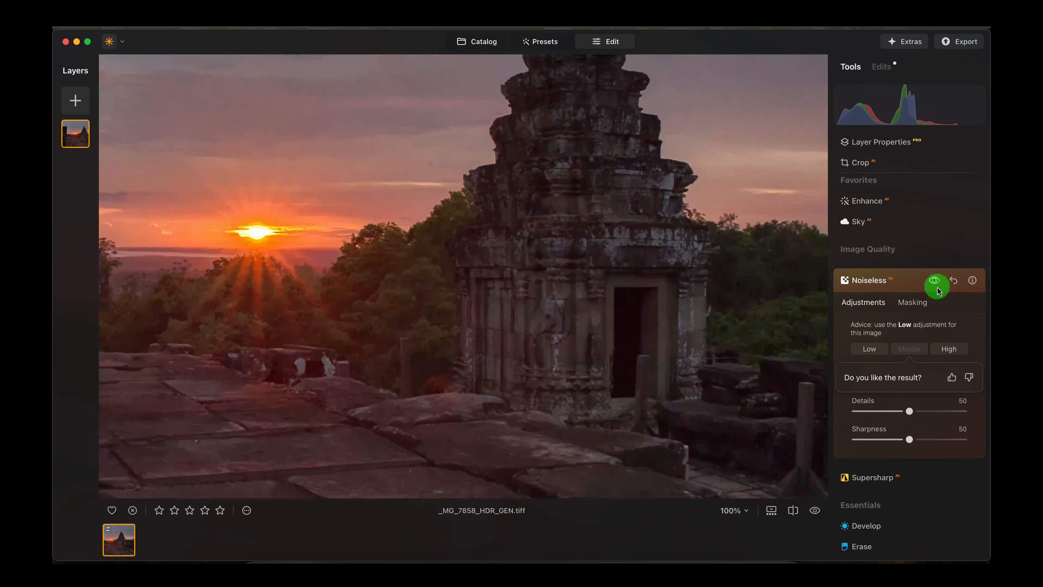
click(937, 283)
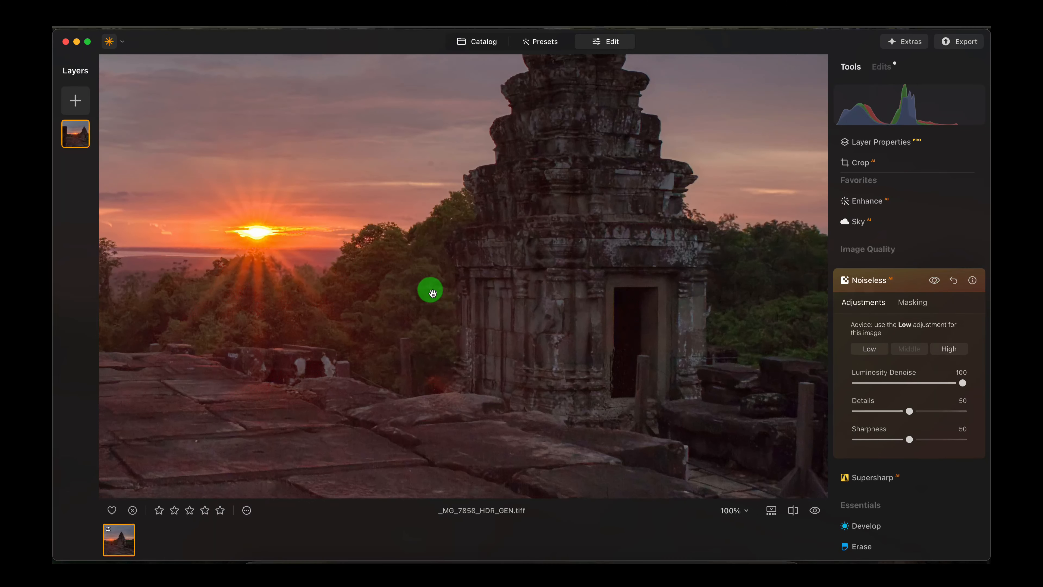
double_click(431, 290)
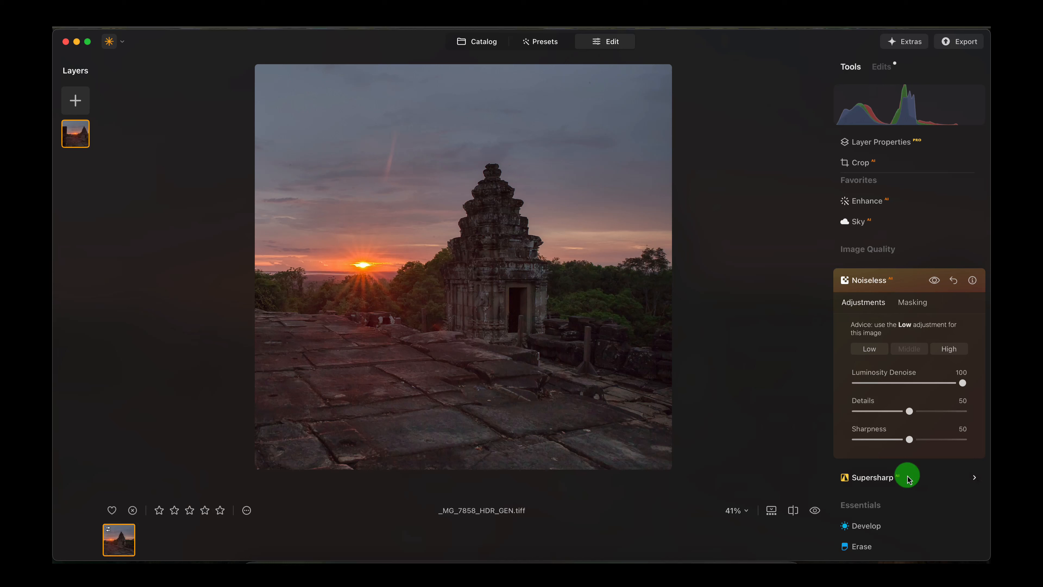
- Set the Structure amount to 10 and its boost to 16
scroll(906, 456, down, 4)
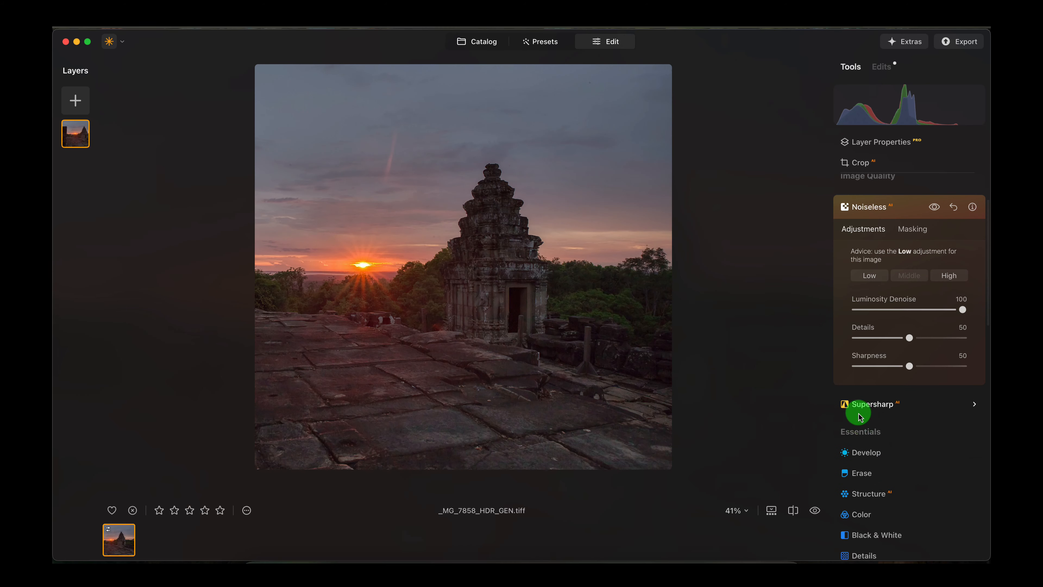
scroll(899, 450, down, 6)
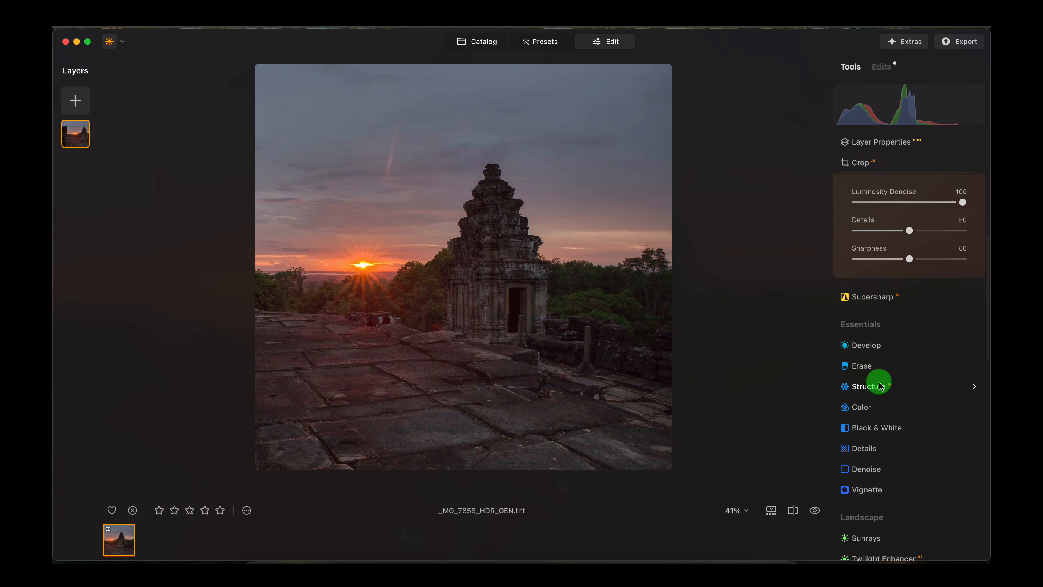
click(879, 393)
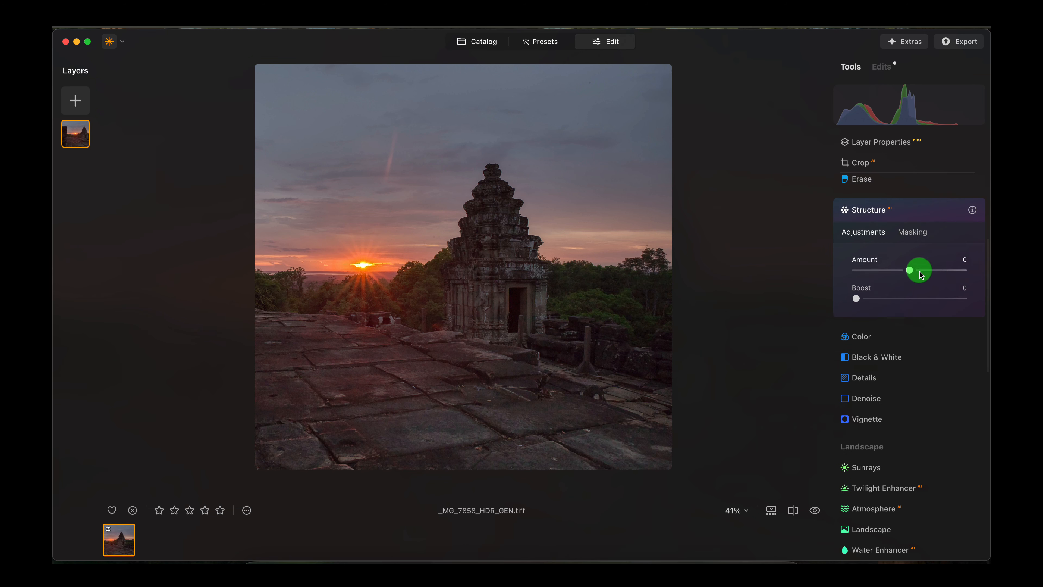
drag(915, 271, 952, 269)
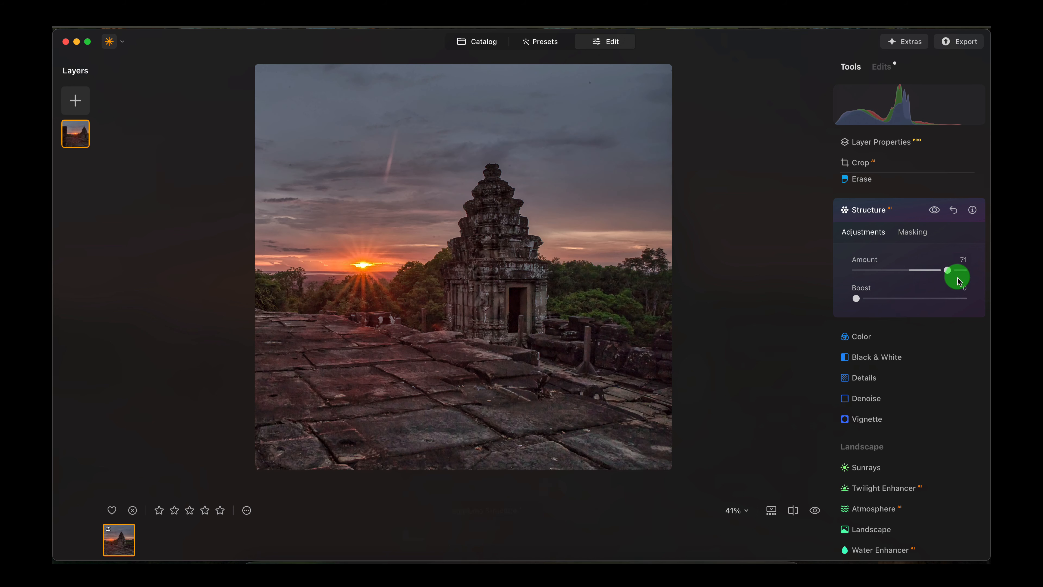
drag(924, 270, 920, 270)
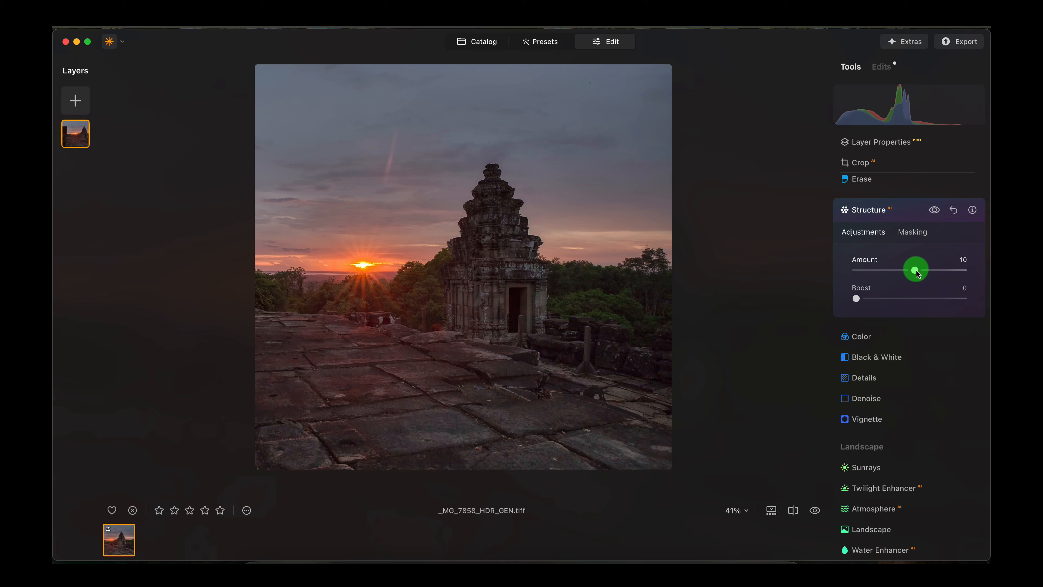
mouse_move(873, 302)
mouse_down()
mouse_move(857, 300)
mouse_move(918, 303)
mouse_move(872, 304)
mouse_up()
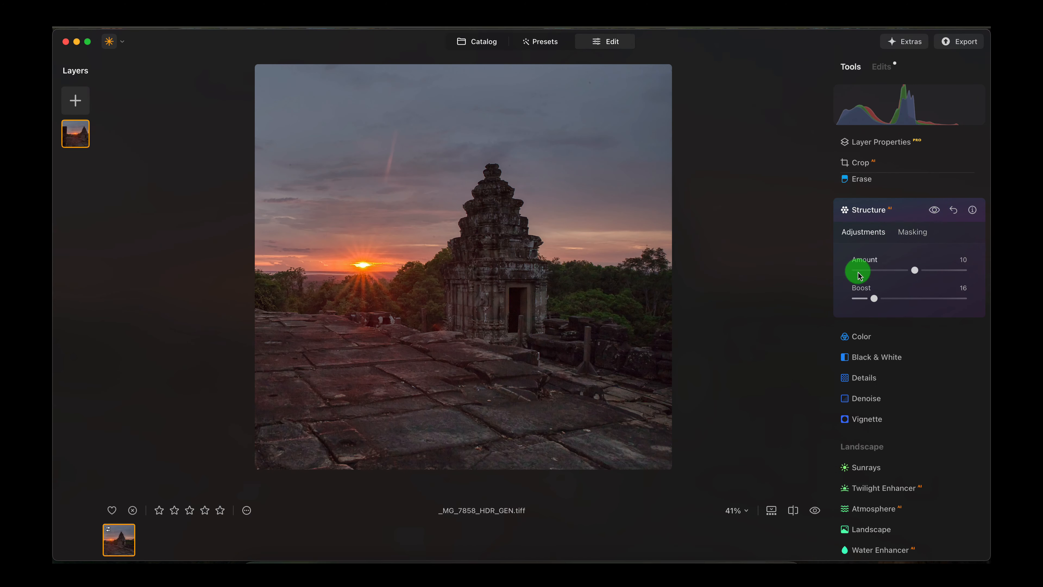
- Compare the temple's noise and detail in a split before-and-after view, and close the comparison
click(795, 511)
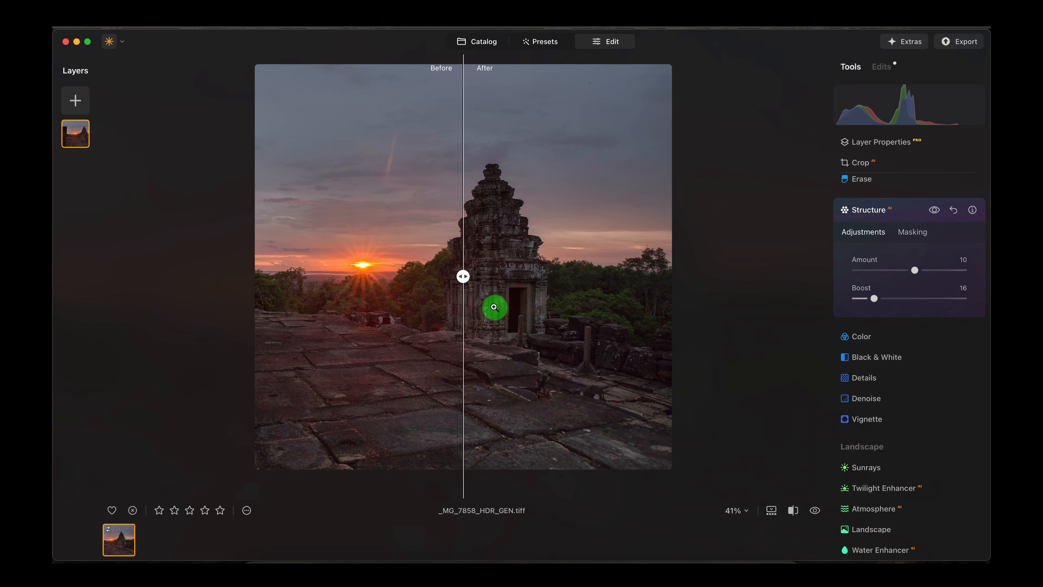
mouse_move(468, 279)
mouse_down()
mouse_move(573, 277)
mouse_move(413, 278)
mouse_move(675, 273)
mouse_move(340, 282)
mouse_move(685, 277)
mouse_move(459, 278)
mouse_move(574, 278)
mouse_move(467, 277)
mouse_up()
scroll(512, 226, up, 5)
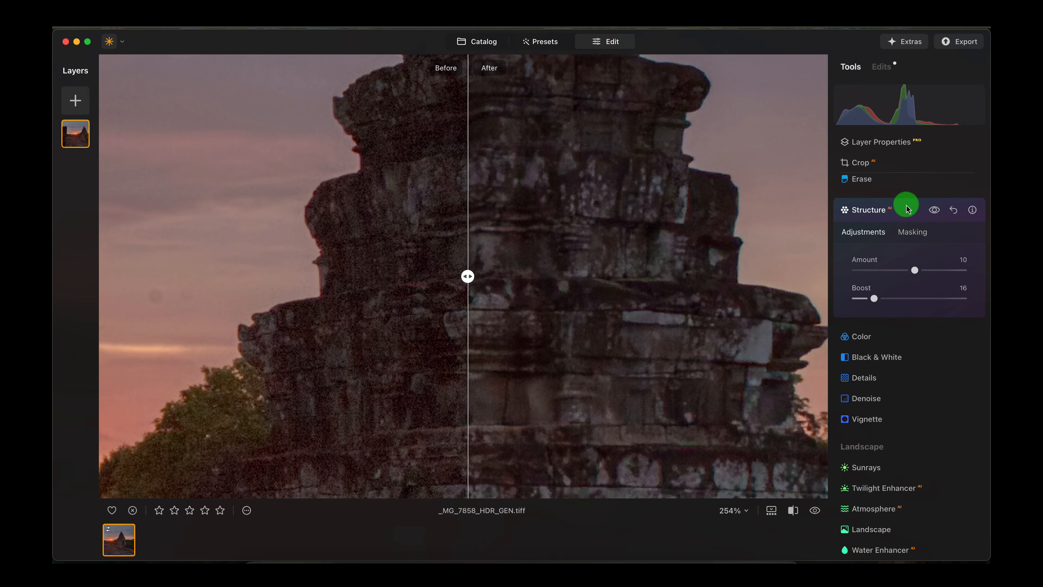
scroll(669, 279, down, 6)
scroll(566, 292, up, 2)
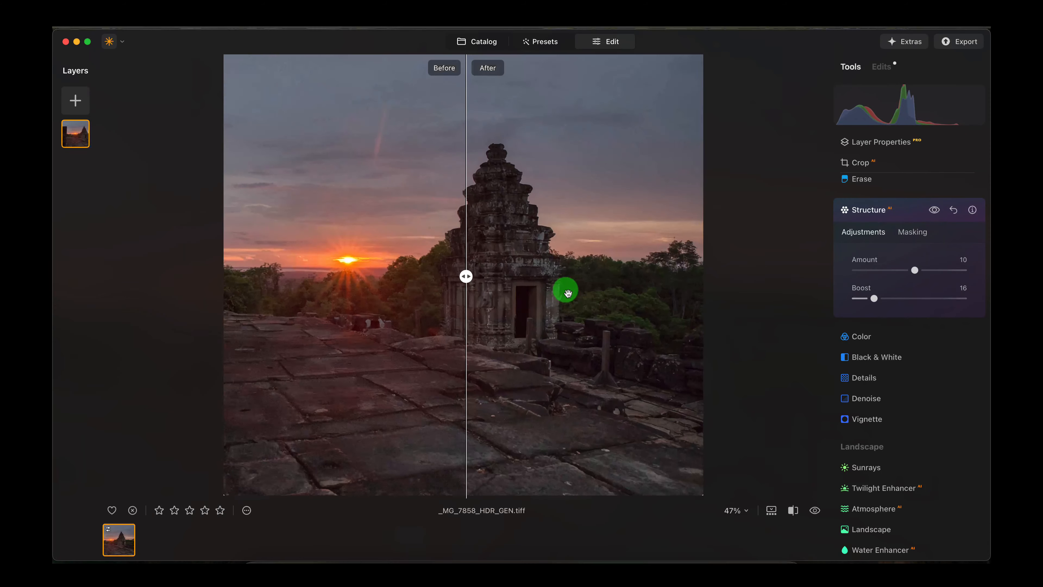
scroll(566, 291, down, 2)
scroll(496, 283, up, 2)
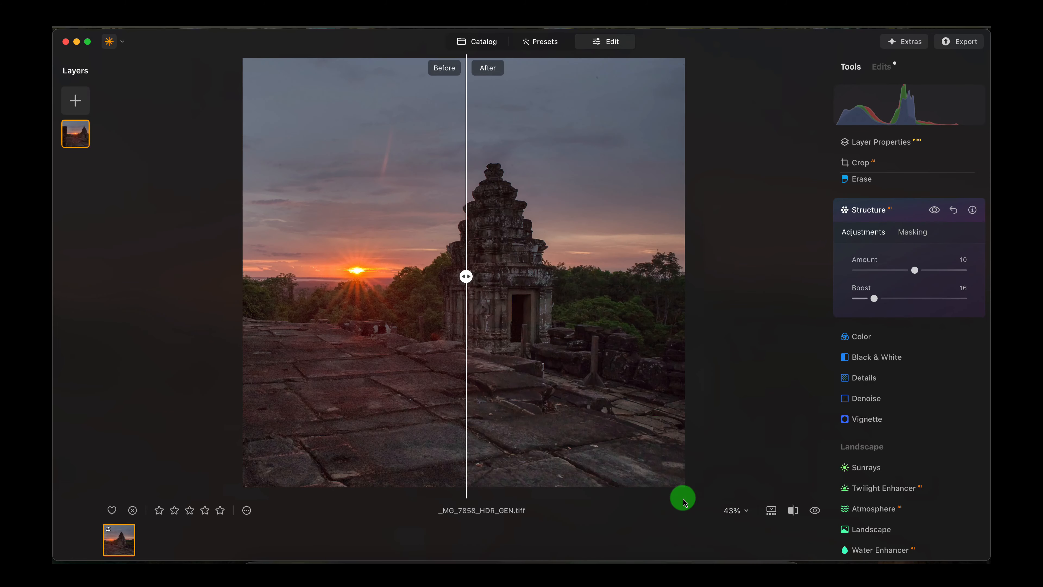
click(793, 510)
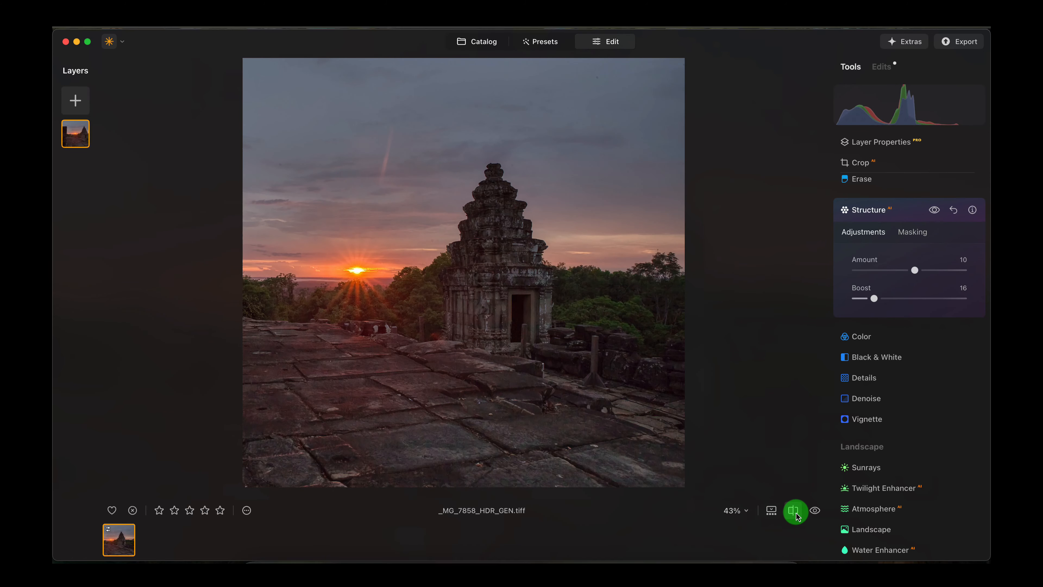
- Set the Color vibrance to 23
click(932, 339)
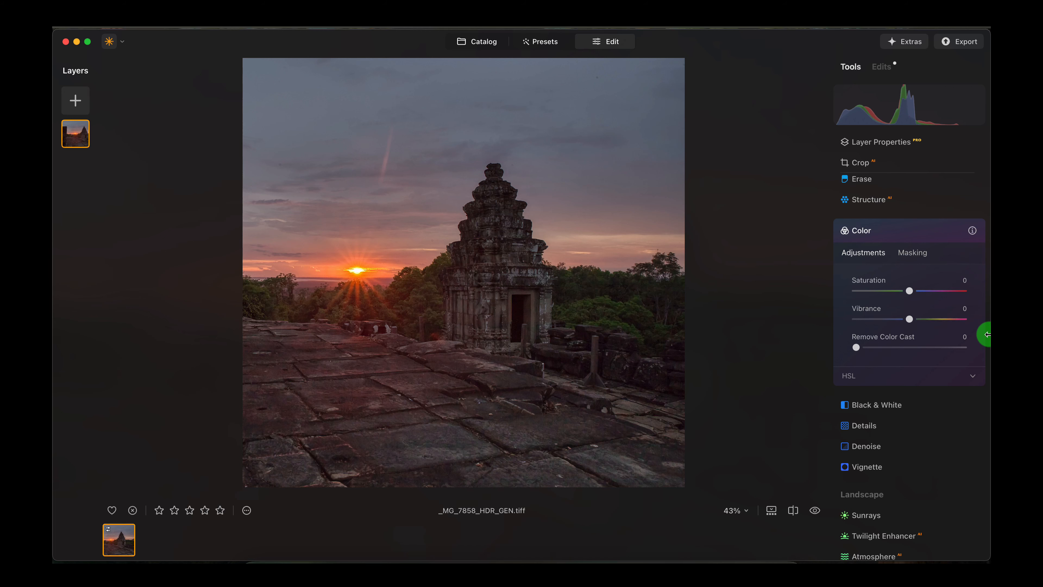
drag(931, 320, 925, 320)
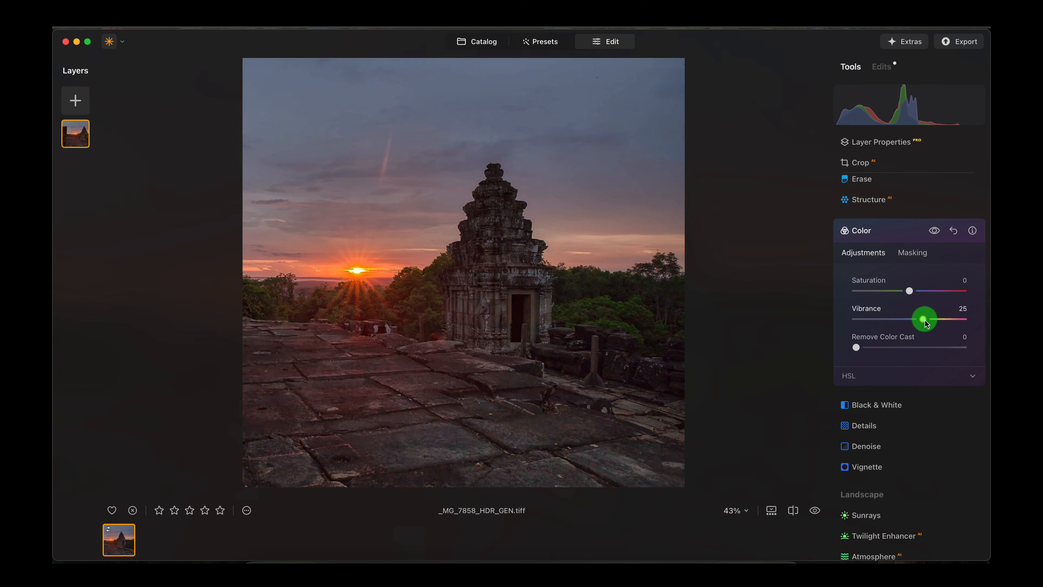
scroll(821, 343, down, 5)
scroll(822, 342, up, 5)
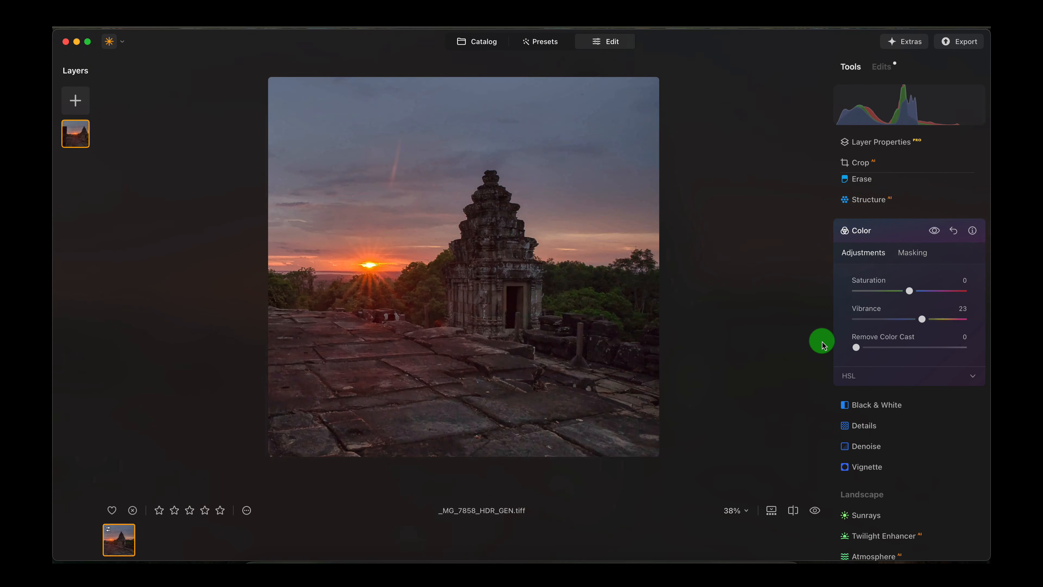
scroll(924, 378, down, 5)
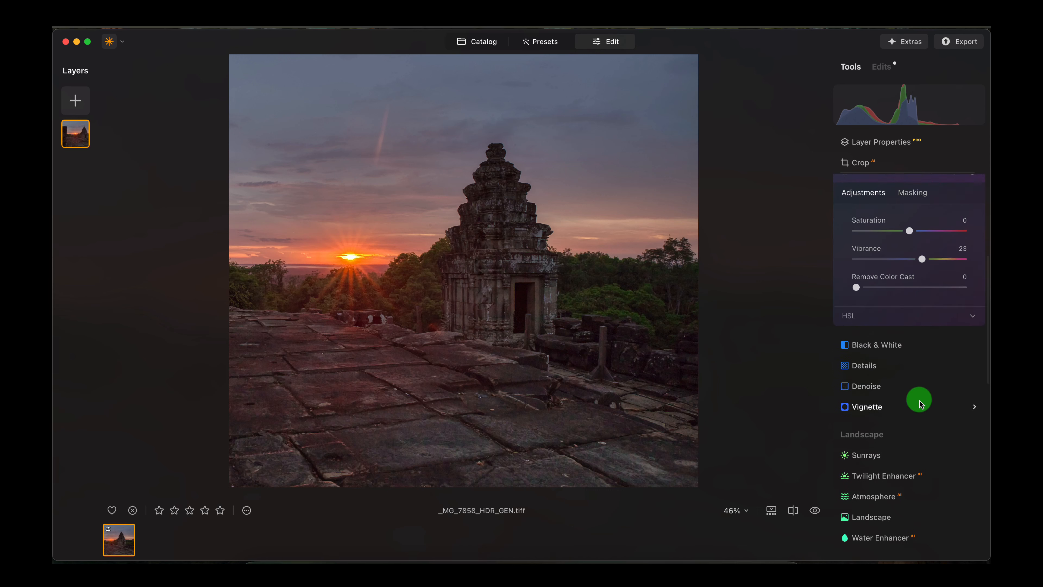
scroll(920, 401, down, 1)
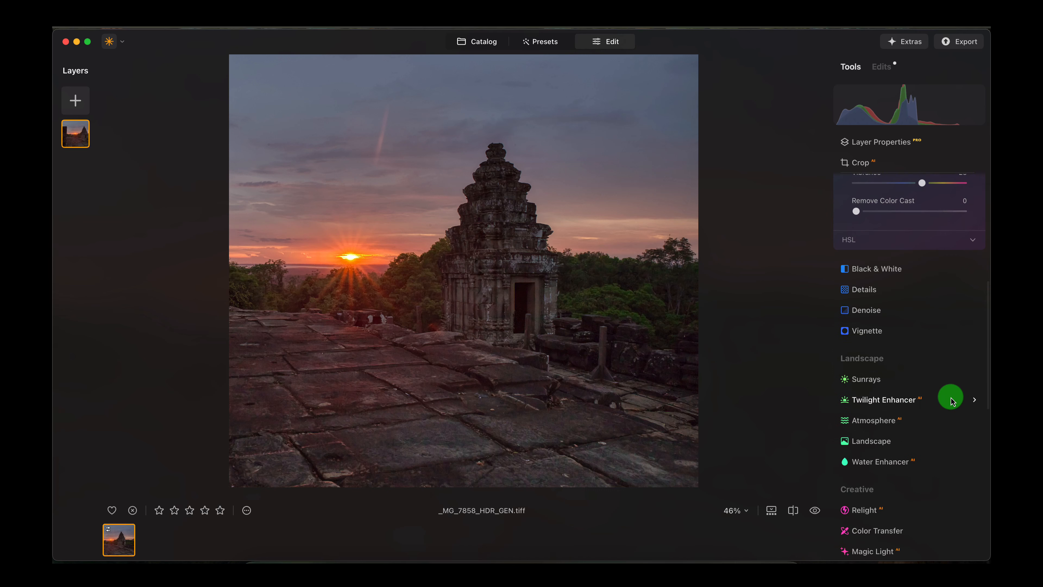
- Try the Twilight Enhancer with the Blush preset, setting its amount to 46 and exposure to -50
click(974, 402)
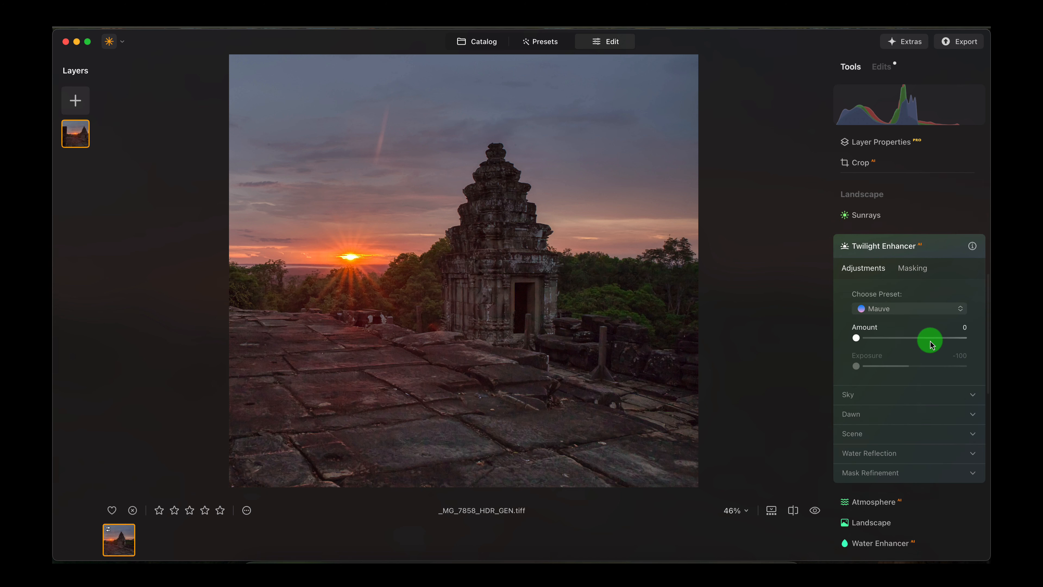
drag(871, 337, 896, 339)
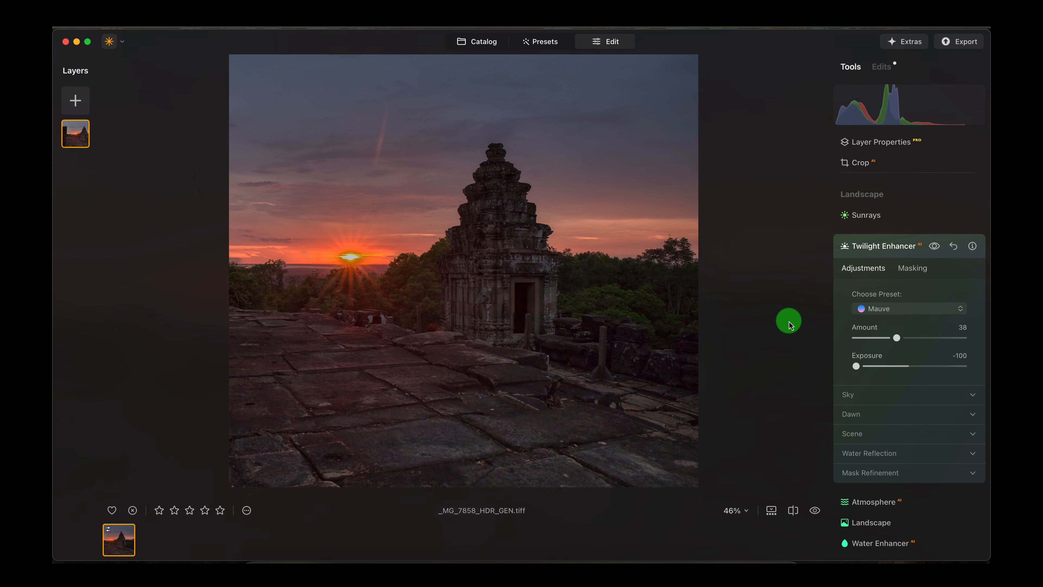
click(907, 313)
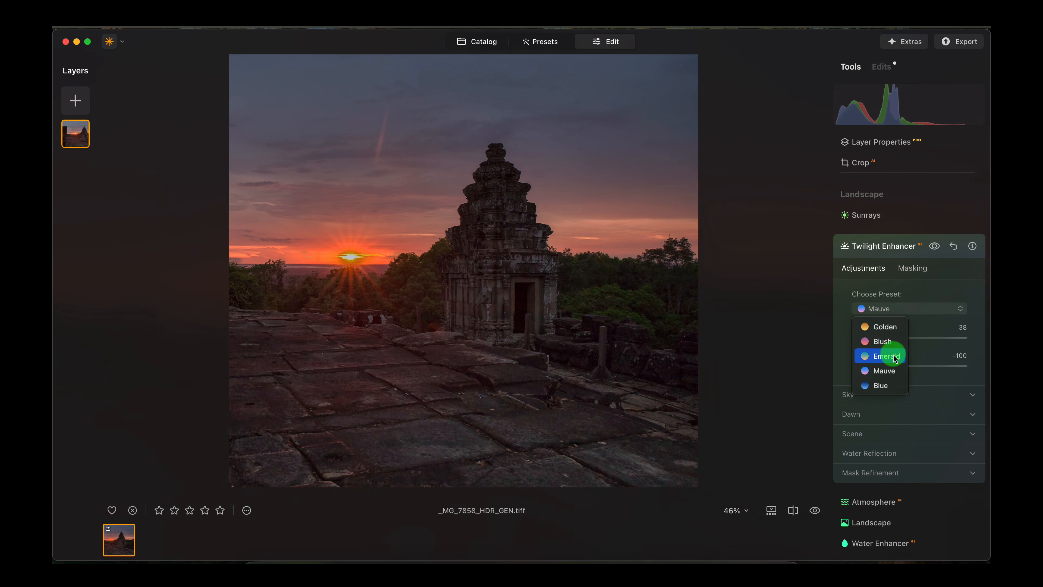
click(885, 342)
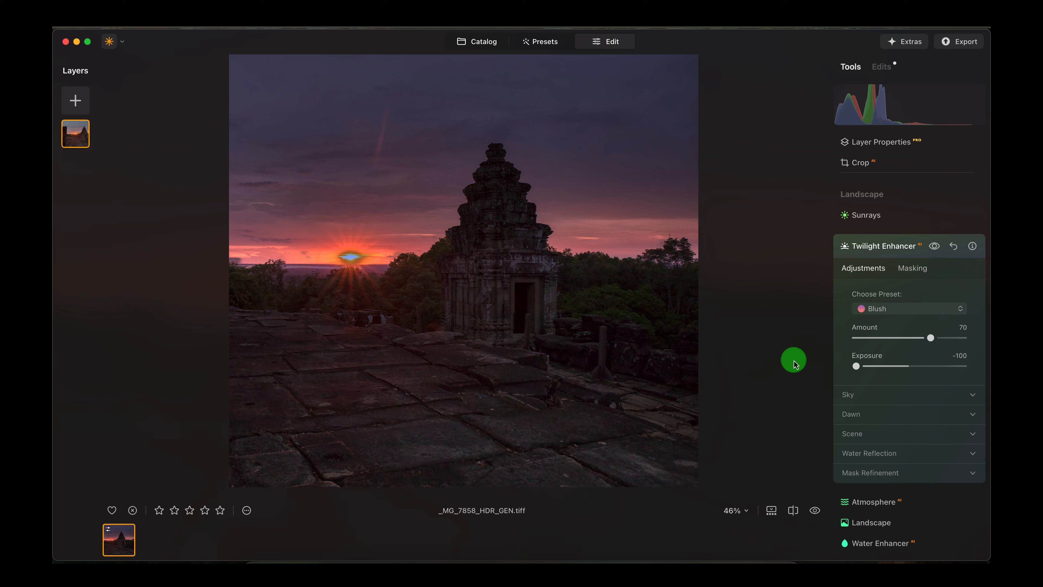
click(883, 337)
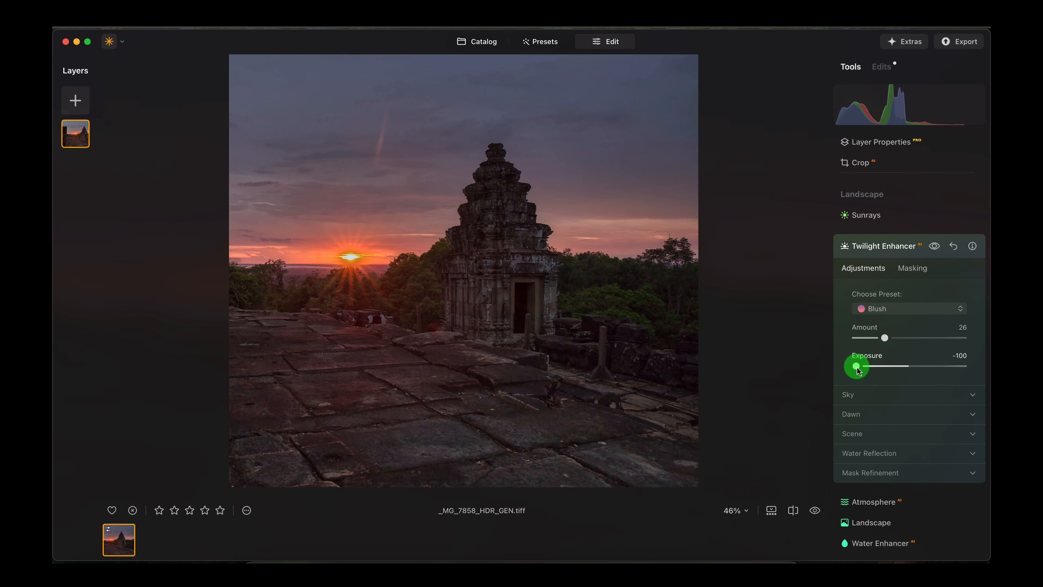
drag(857, 369, 914, 332)
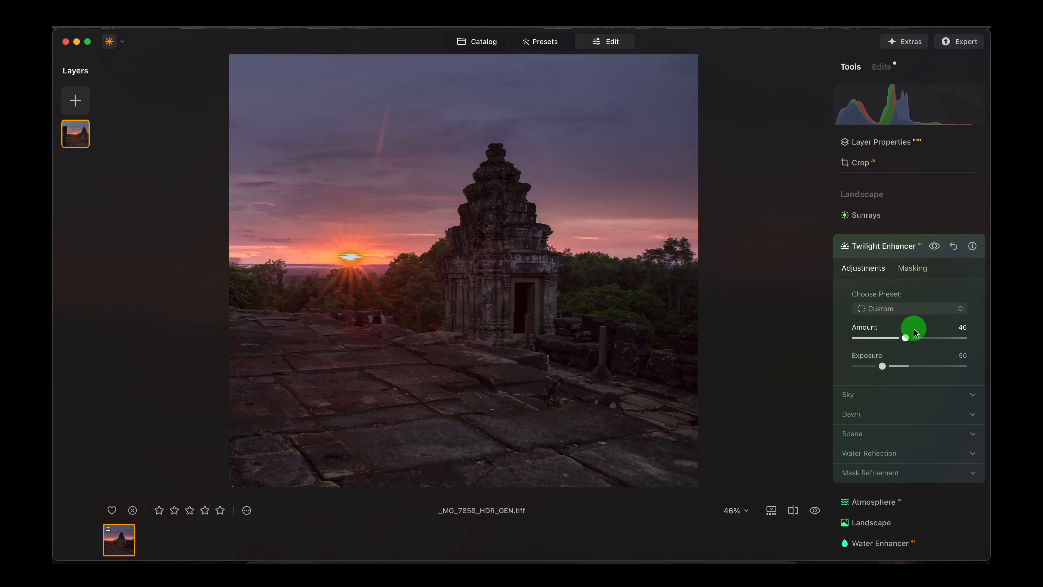
- Reduce the twilight amount to 37 and compare the sunset and temple with and without the effect
click(935, 247)
click(935, 247)
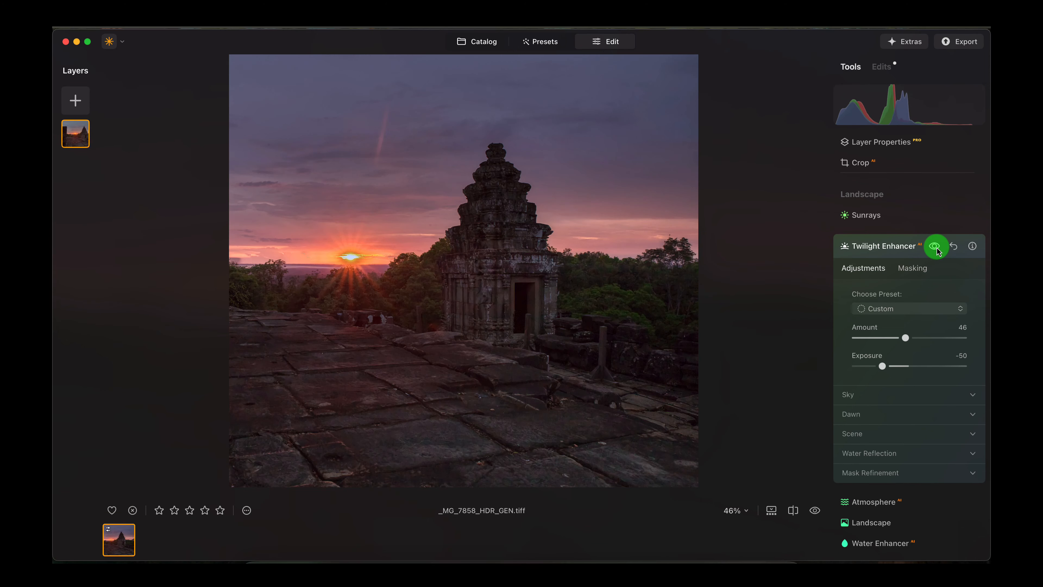
click(936, 247)
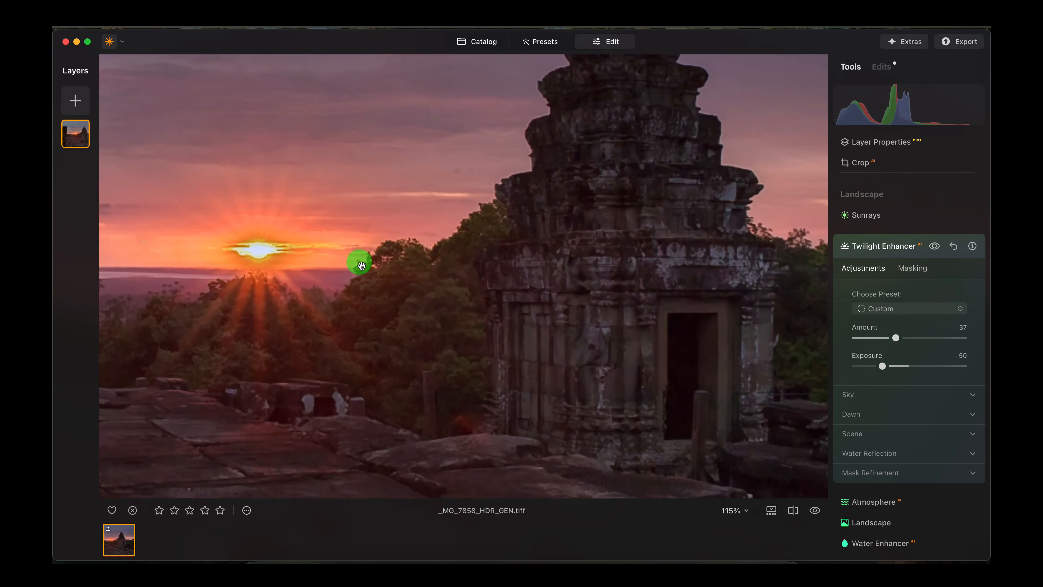
click(361, 262)
click(300, 331)
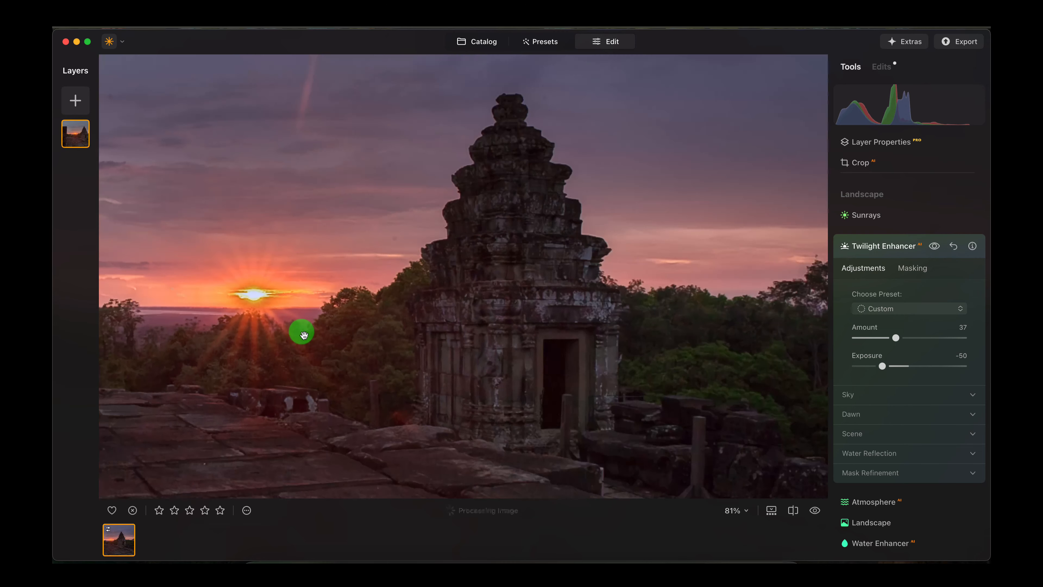
click(935, 247)
click(935, 246)
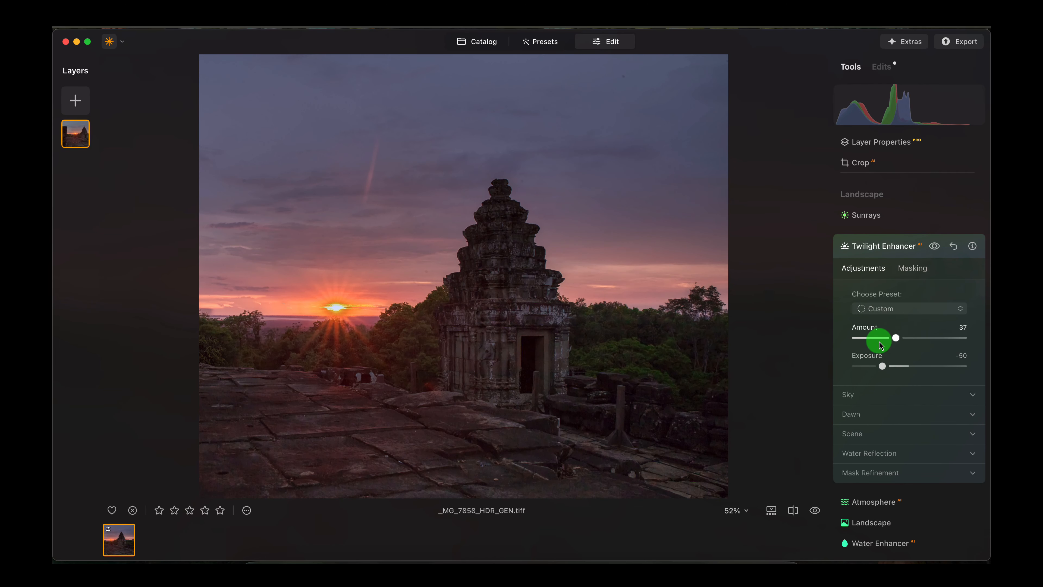
- Adjust the Twilight Enhancer to an amount of 42 and an exposure of -34
drag(866, 364, 880, 347)
click(898, 337)
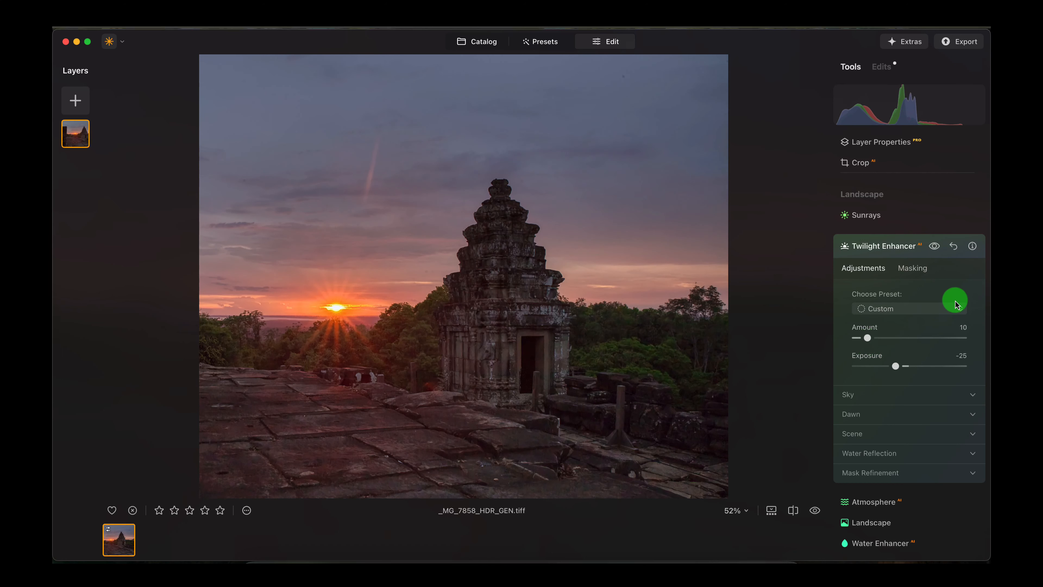
click(936, 246)
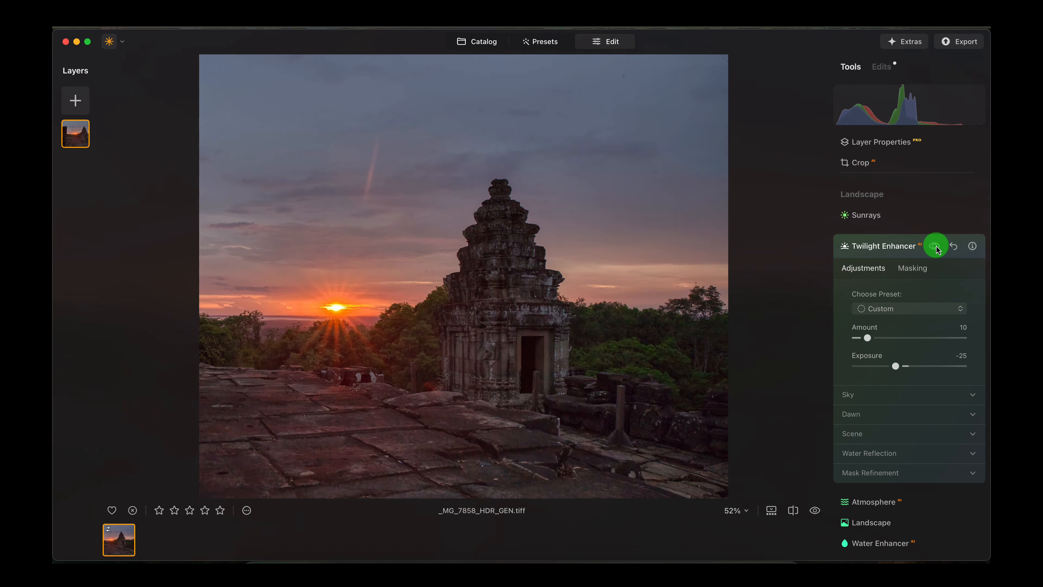
drag(870, 339, 885, 340)
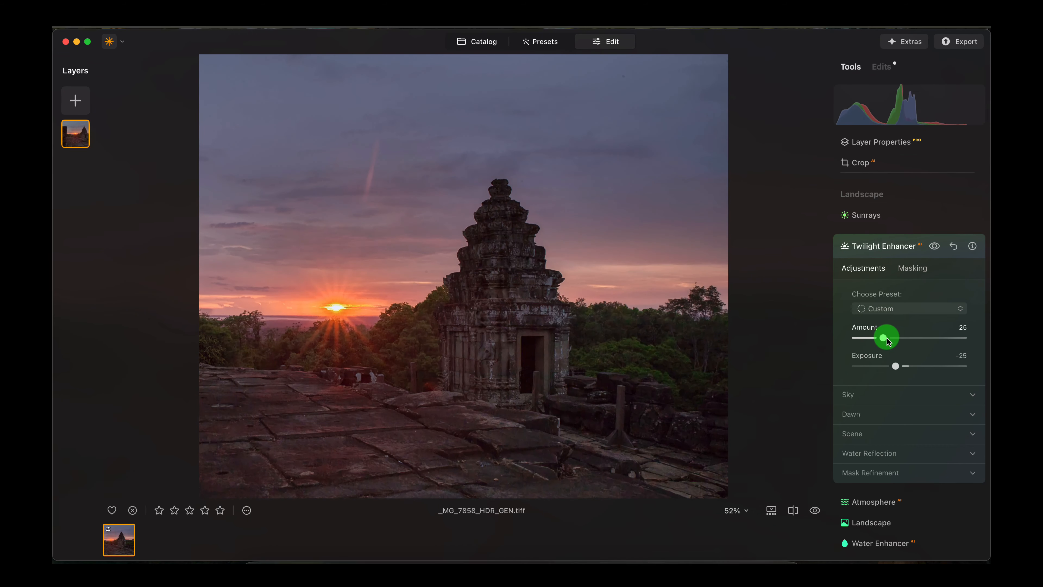
drag(894, 343, 907, 343)
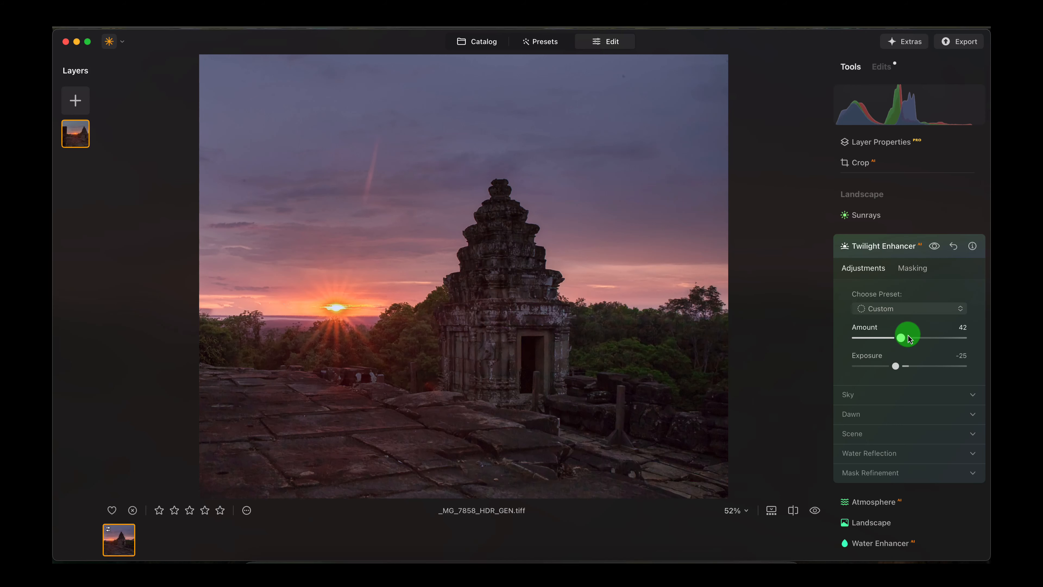
click(903, 372)
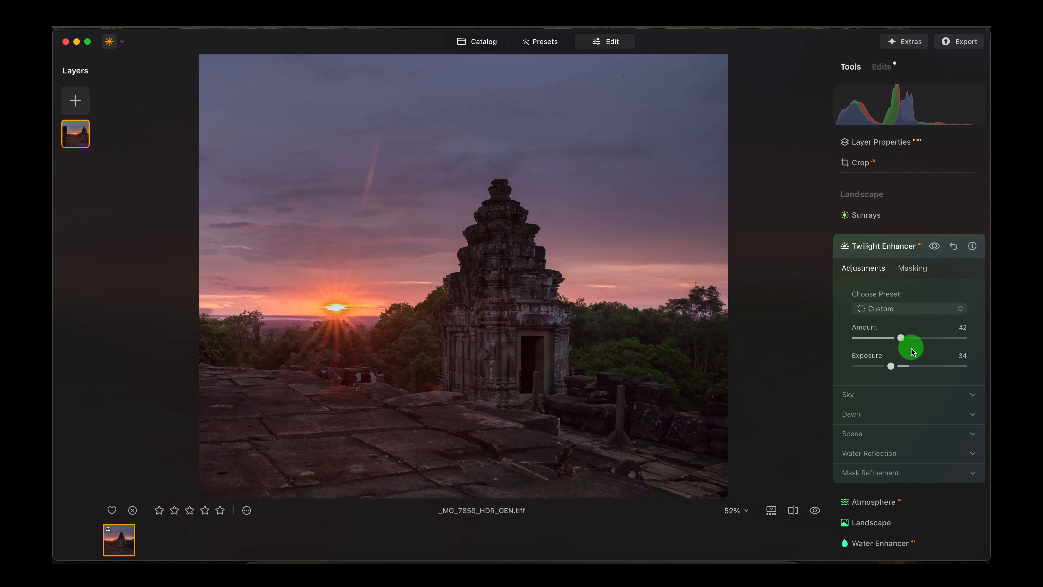
- Erase the twilight effect from the sun with a mask brush of size 67
click(919, 268)
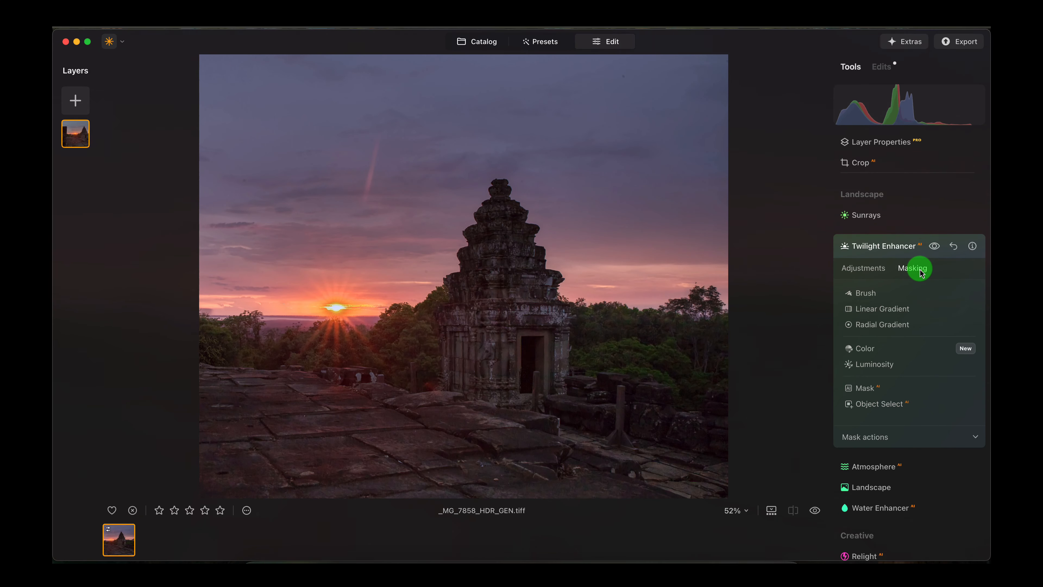
click(861, 294)
click(938, 308)
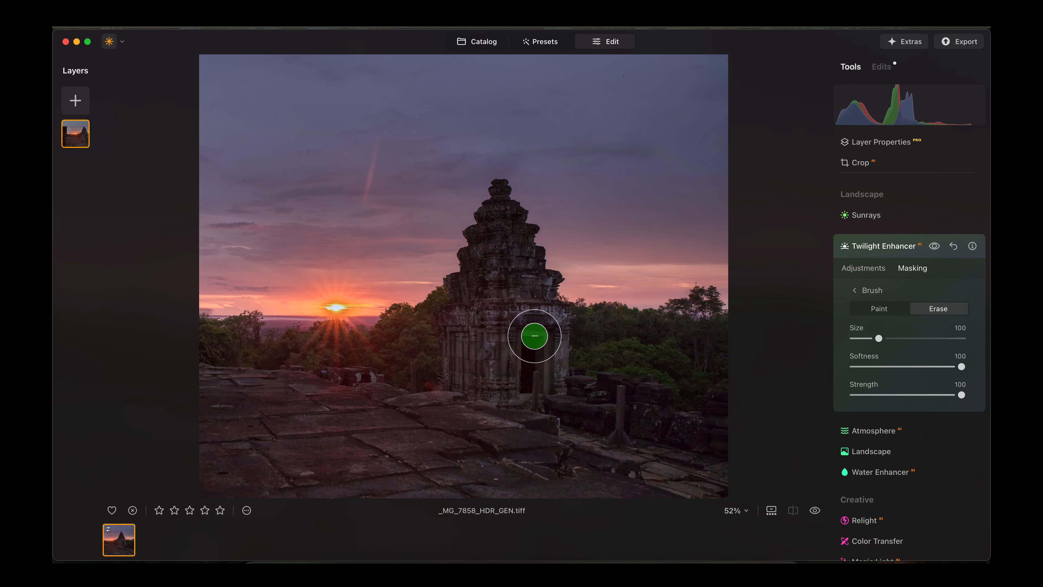
scroll(333, 310, up, 3)
scroll(266, 299, up, 5)
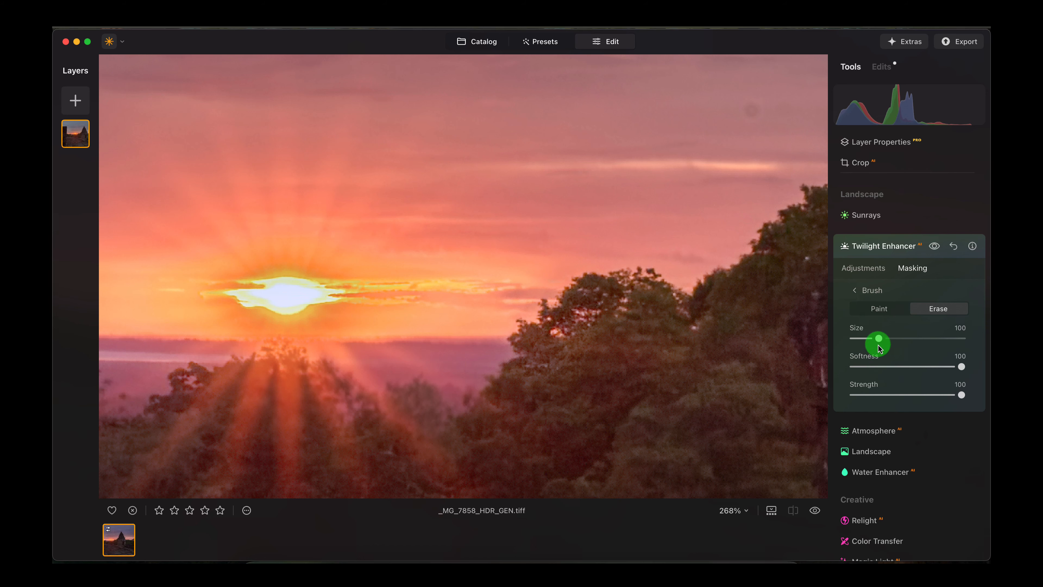
drag(879, 338, 866, 345)
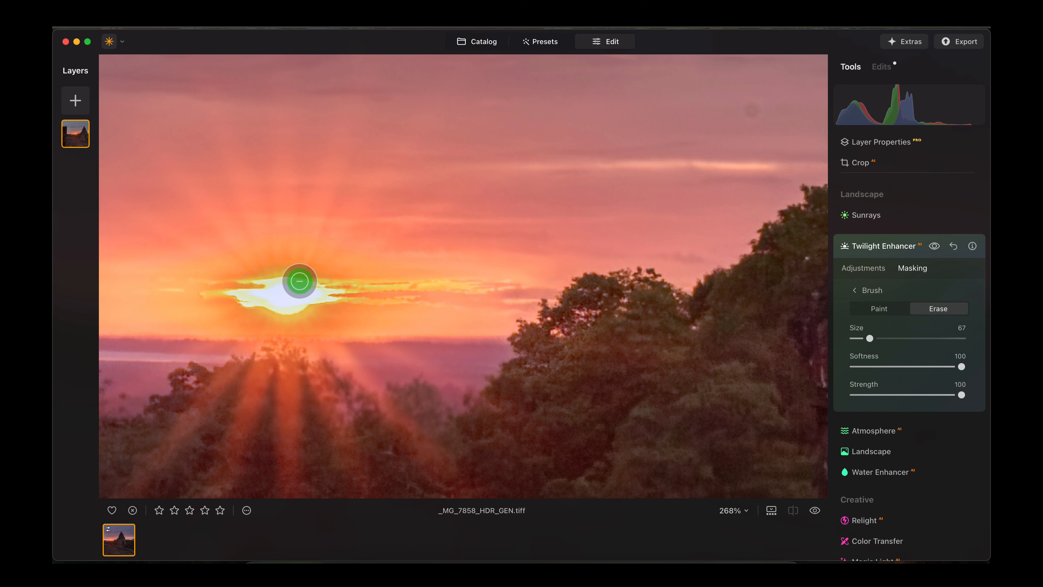
mouse_move(287, 280)
mouse_down()
mouse_move(251, 280)
mouse_move(228, 296)
mouse_move(309, 313)
mouse_move(346, 300)
mouse_move(306, 286)
mouse_move(271, 297)
mouse_move(321, 302)
mouse_move(292, 280)
mouse_move(261, 305)
mouse_move(290, 301)
mouse_up()
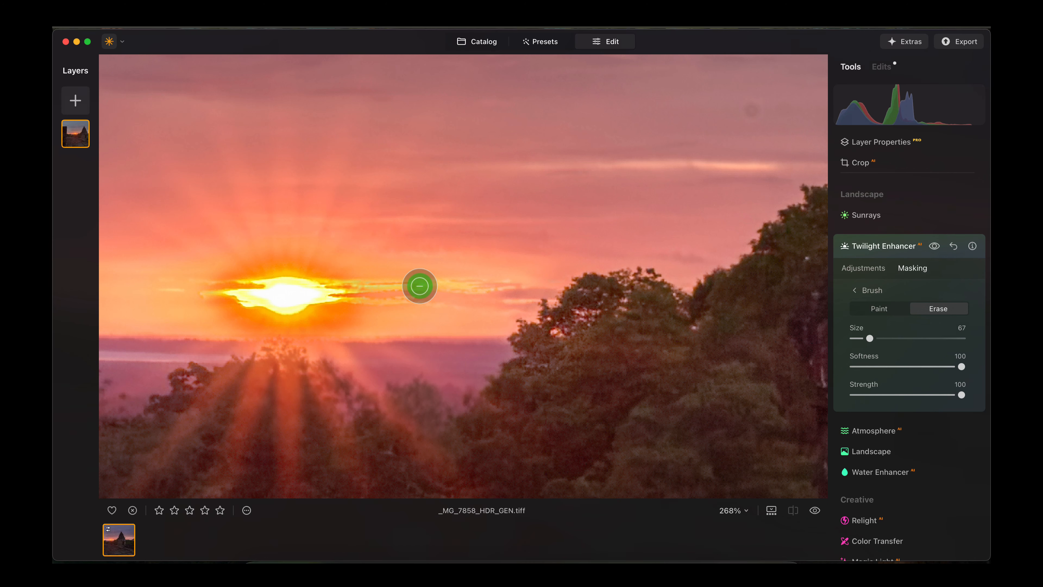
- Compare the sun area with and without the masked twilight effect, and reset the Twilight Enhancer
click(936, 247)
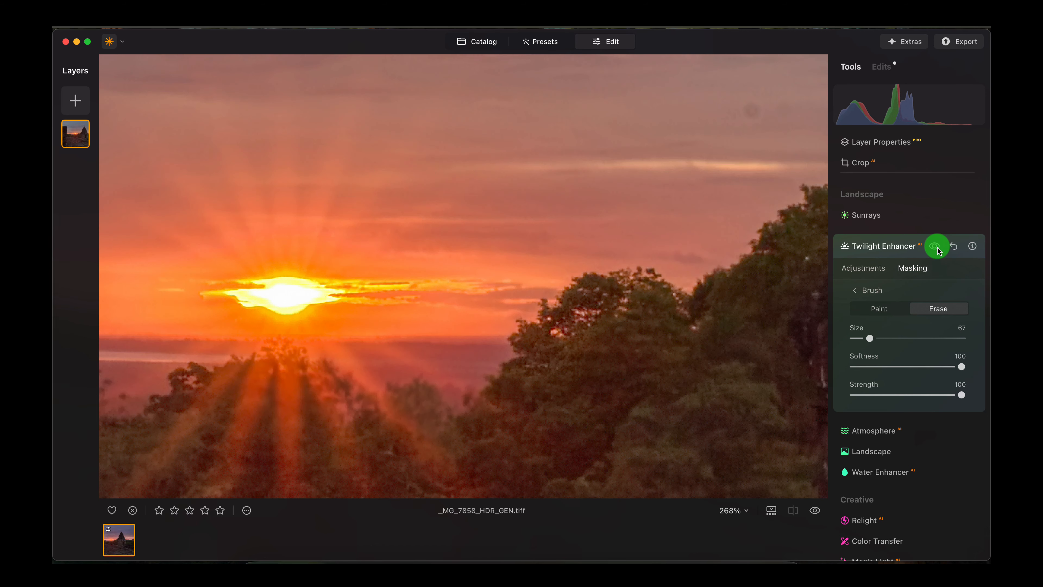
click(936, 246)
click(936, 246)
click(936, 247)
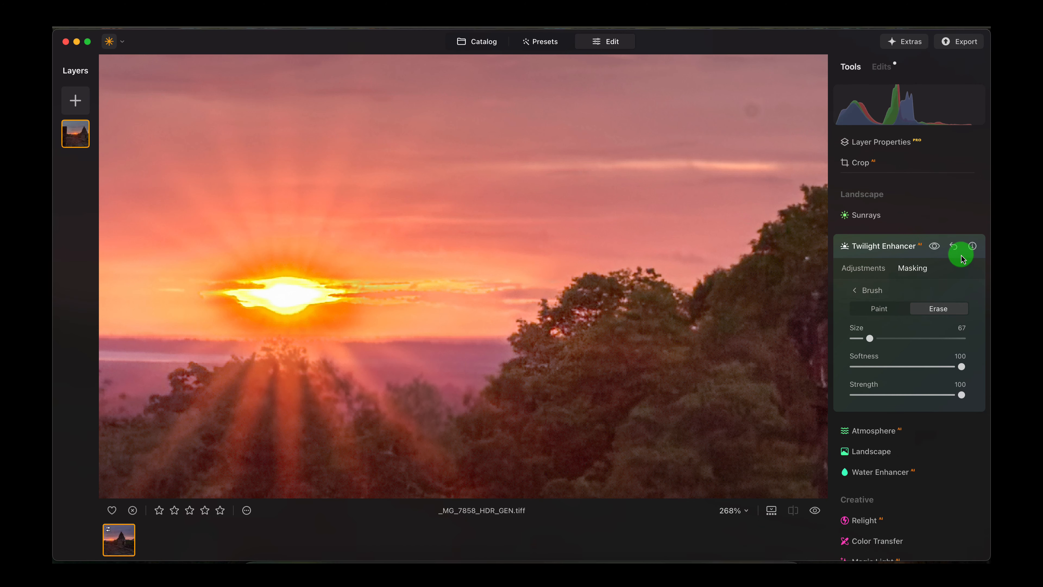
click(954, 247)
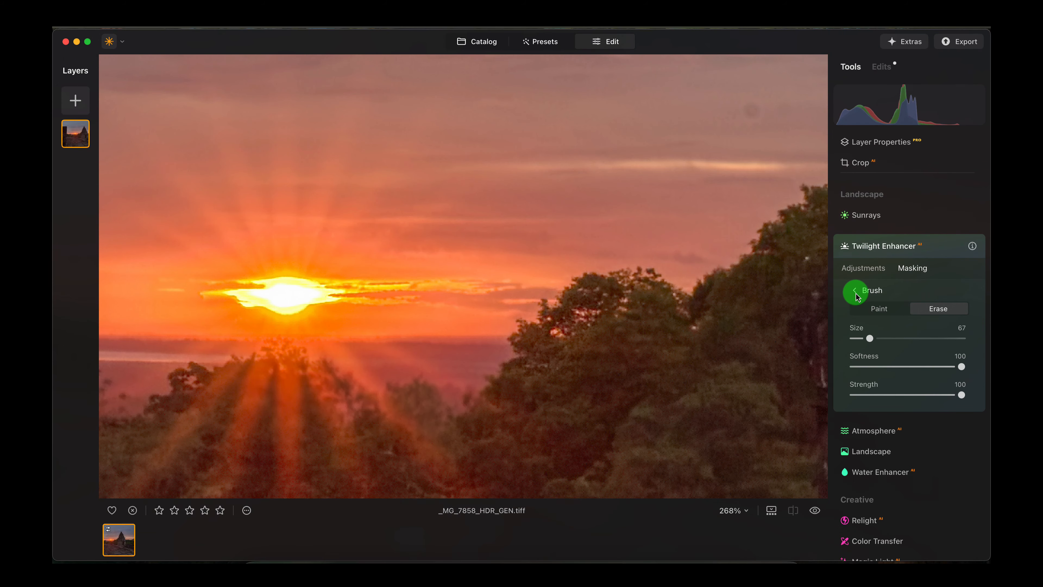
- Apply the Twilight Enhancer from its Mauve preset with the amount at 16 and exposure at -53
click(863, 268)
click(549, 368)
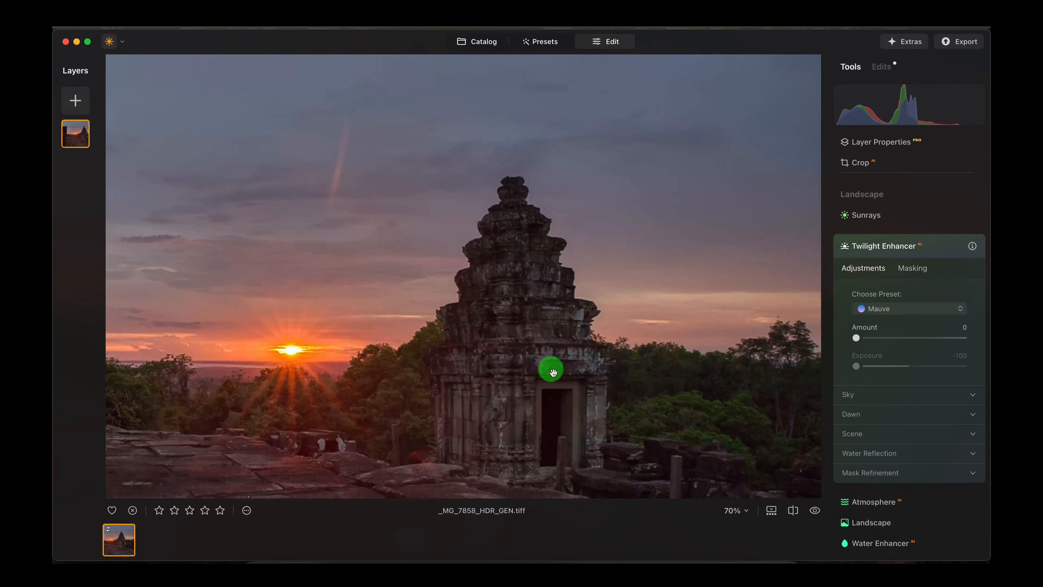
scroll(553, 372, down, 3)
scroll(542, 368, up, 2)
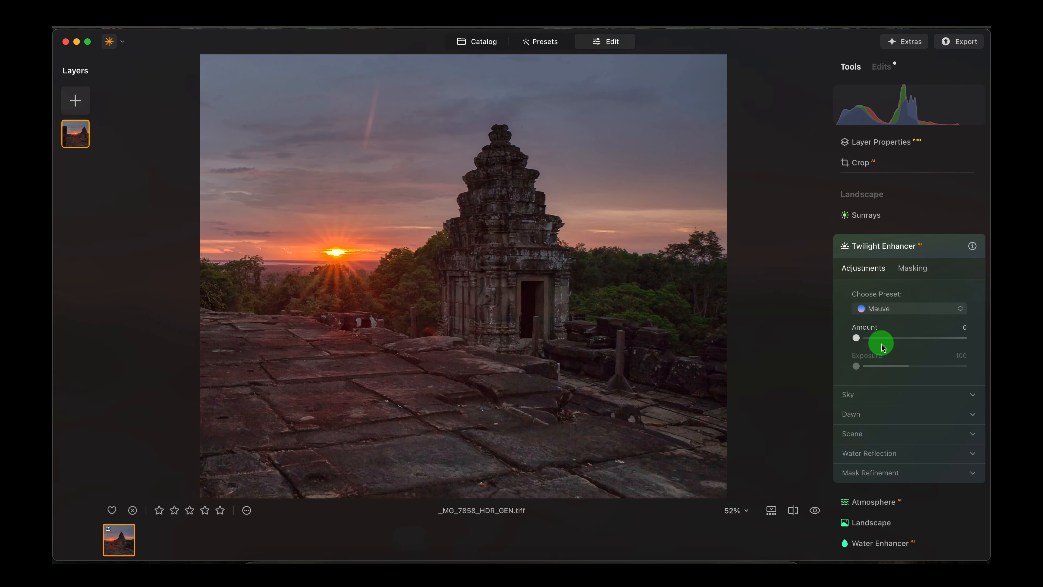
drag(856, 338, 886, 337)
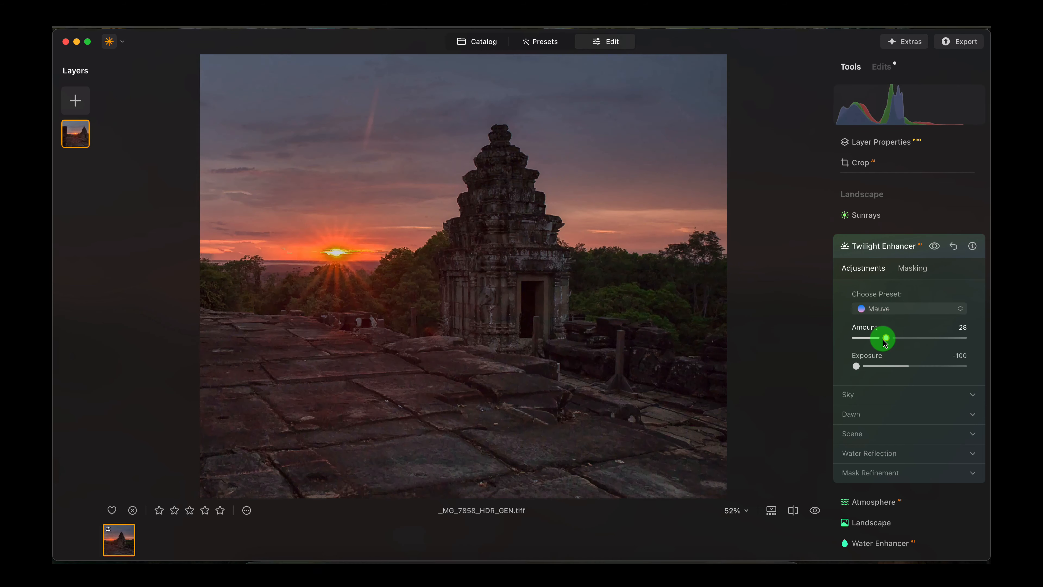
click(879, 365)
click(866, 338)
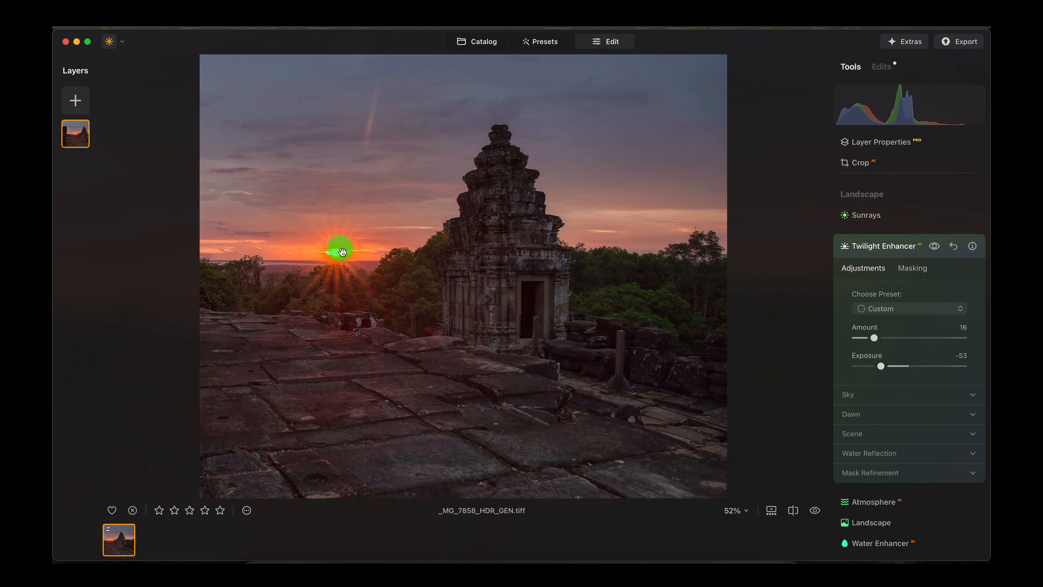
- Examine the sun and temple up close, and compare the edited photo with the original
scroll(343, 257, up, 5)
scroll(301, 296, down, 3)
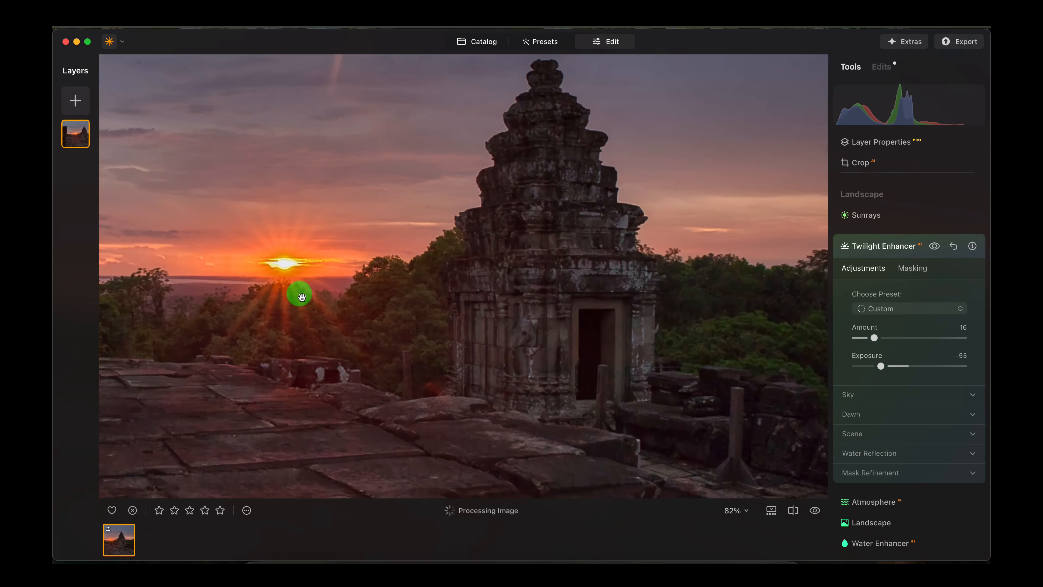
scroll(410, 299, down, 4)
scroll(553, 284, up, 3)
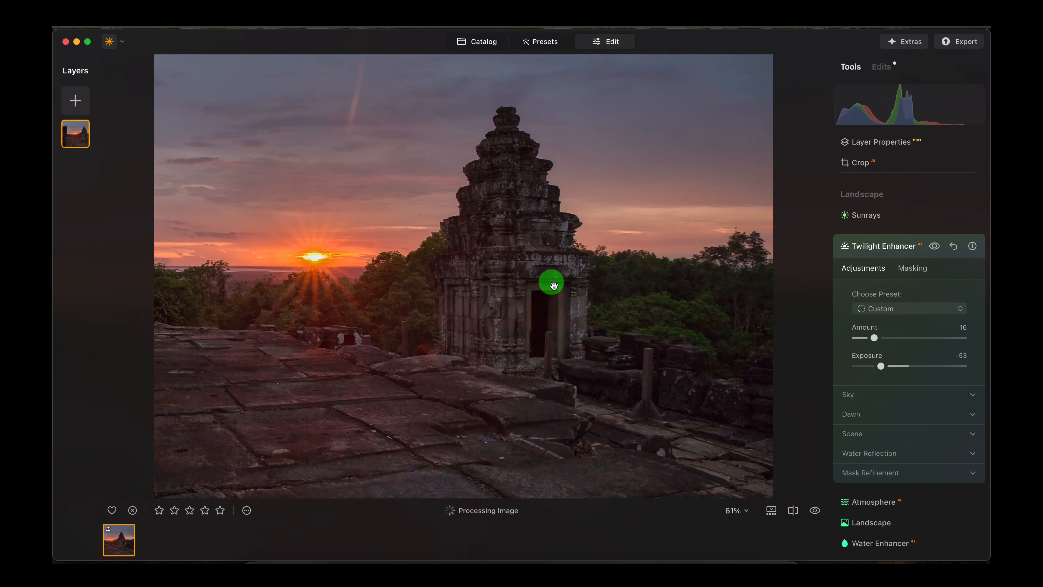
scroll(553, 284, down, 3)
scroll(553, 287, up, 1)
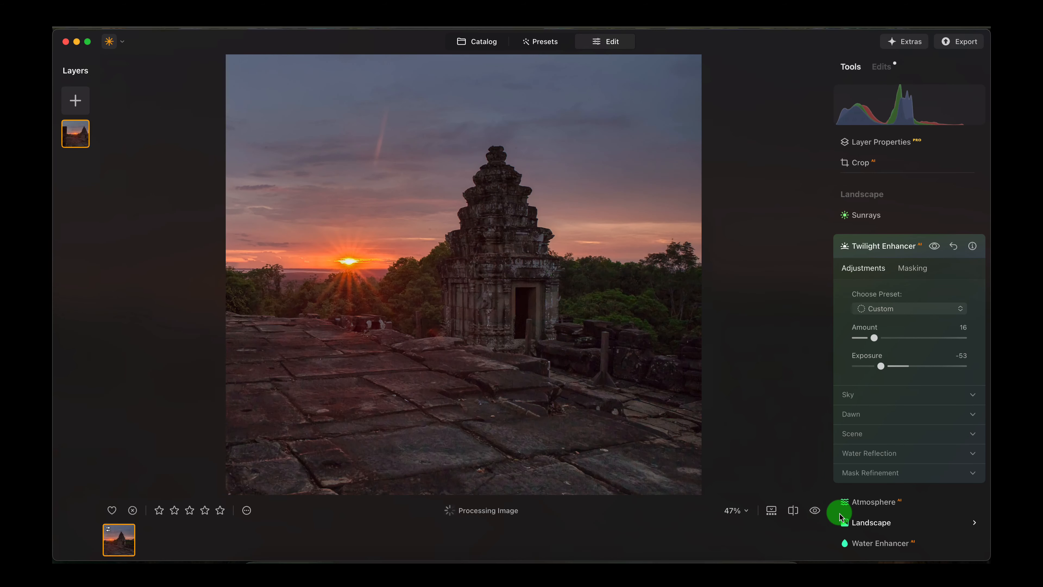
click(812, 513)
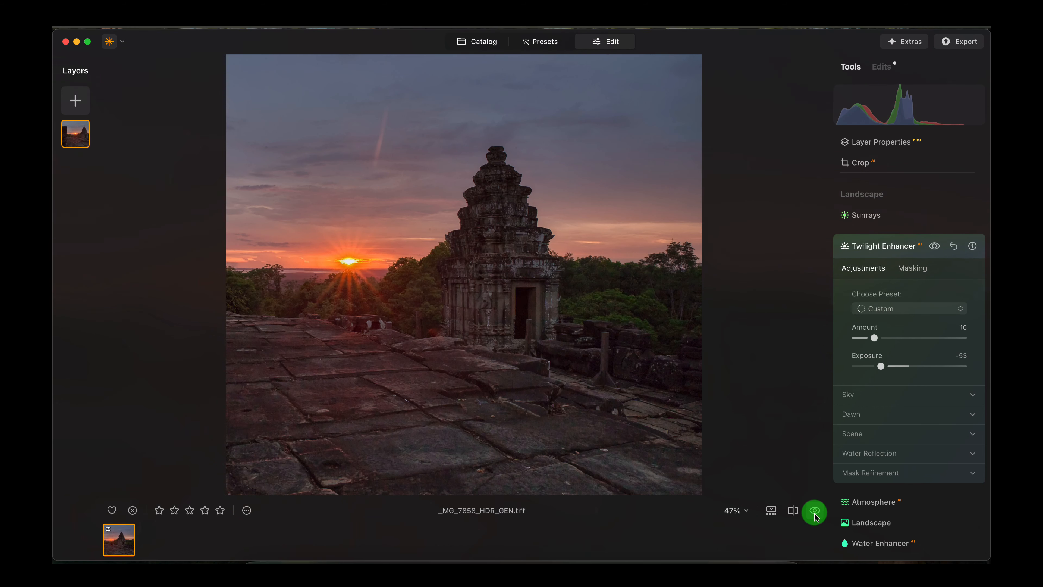
click(816, 515)
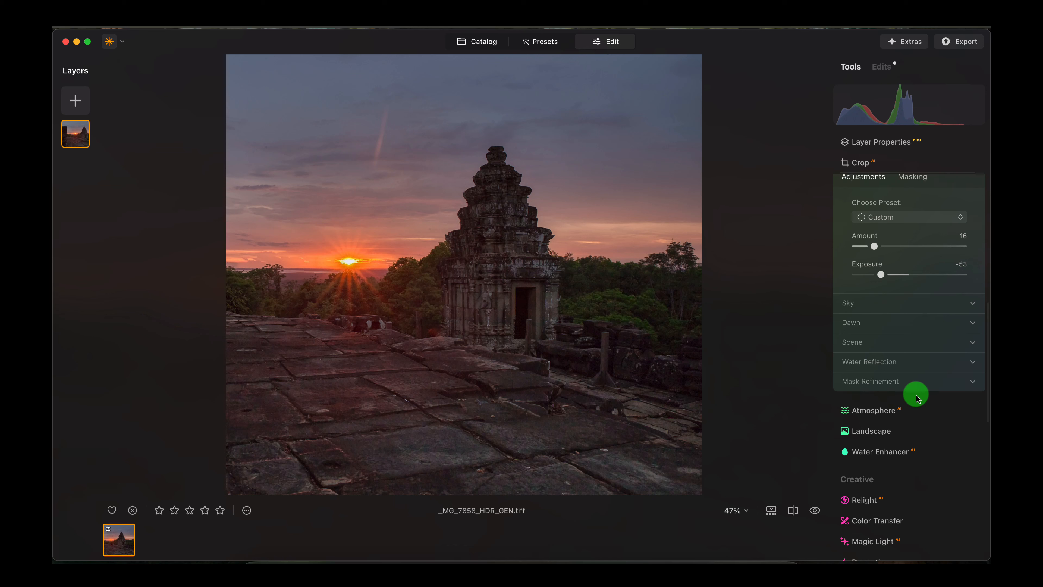
- Brighten the midtones by raising the middle of the main tone curve in Develop
scroll(919, 400, down, 4)
scroll(921, 407, down, 8)
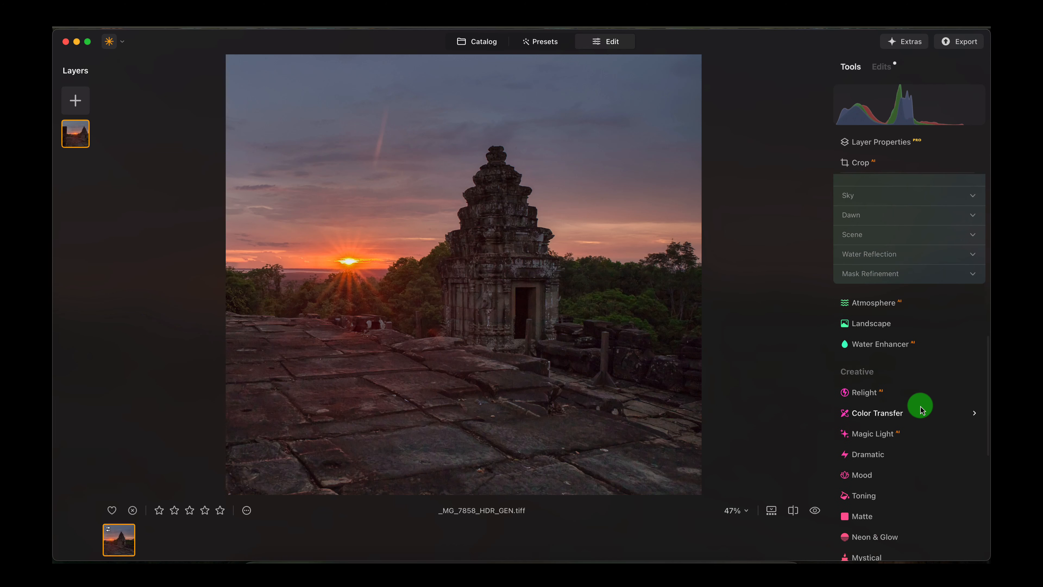
scroll(919, 407, up, 20)
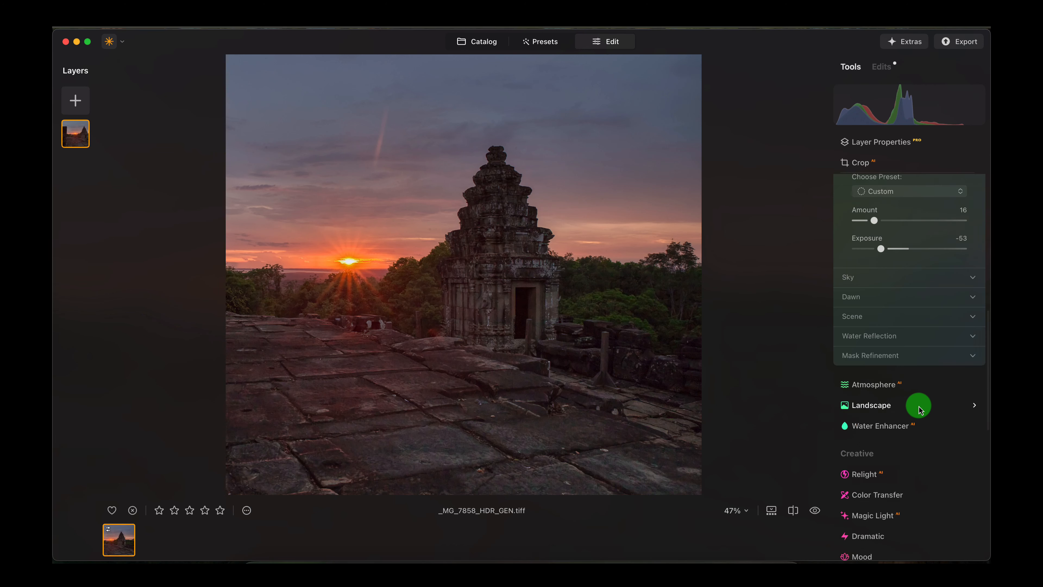
click(877, 348)
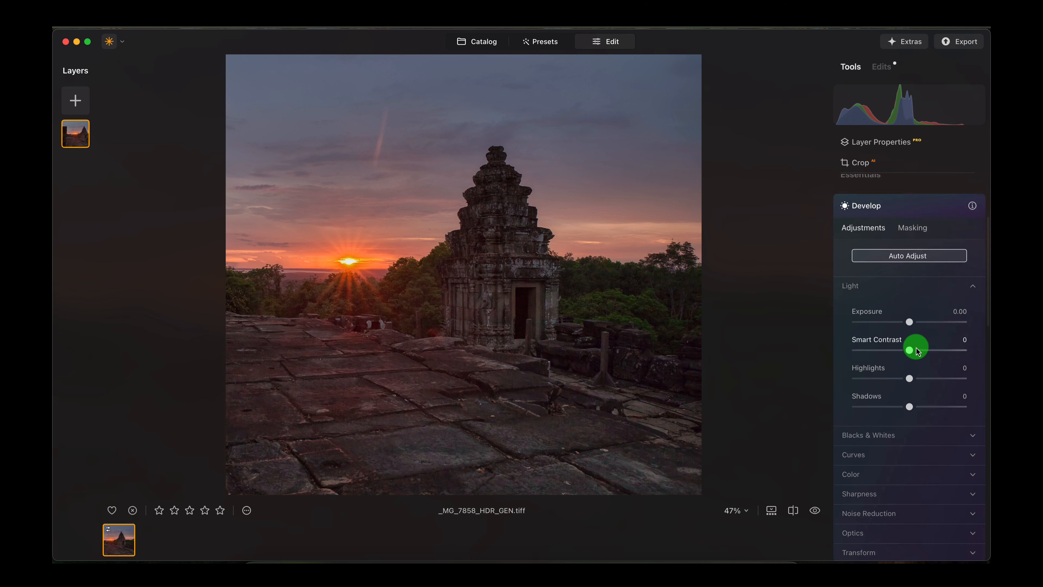
scroll(877, 366, down, 2)
click(915, 411)
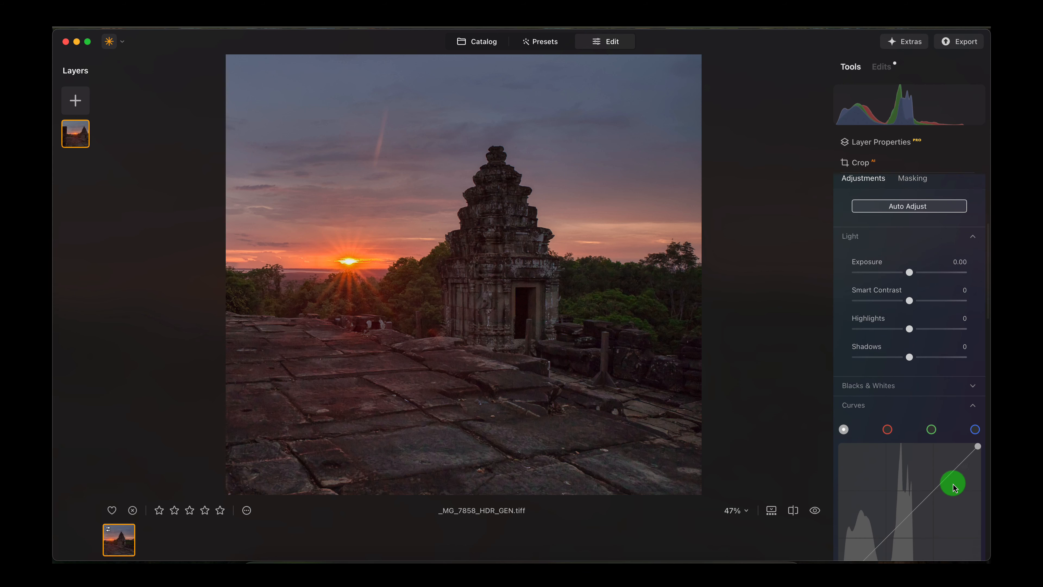
drag(906, 514, 893, 497)
scroll(839, 394, down, 5)
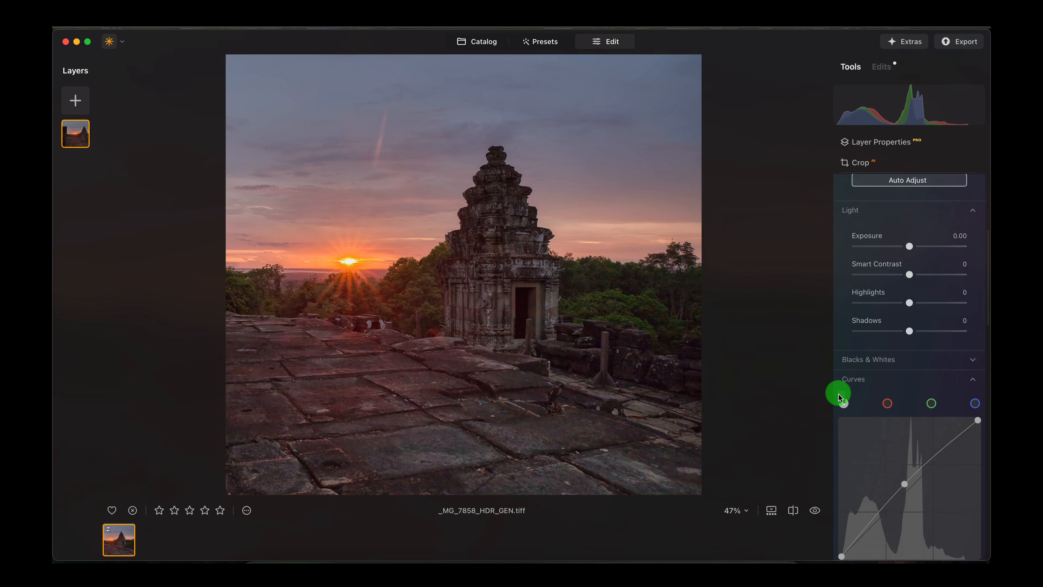
- Add a dark vignette with an amount of -58 and a size of 42
scroll(926, 450, down, 3)
scroll(932, 447, down, 6)
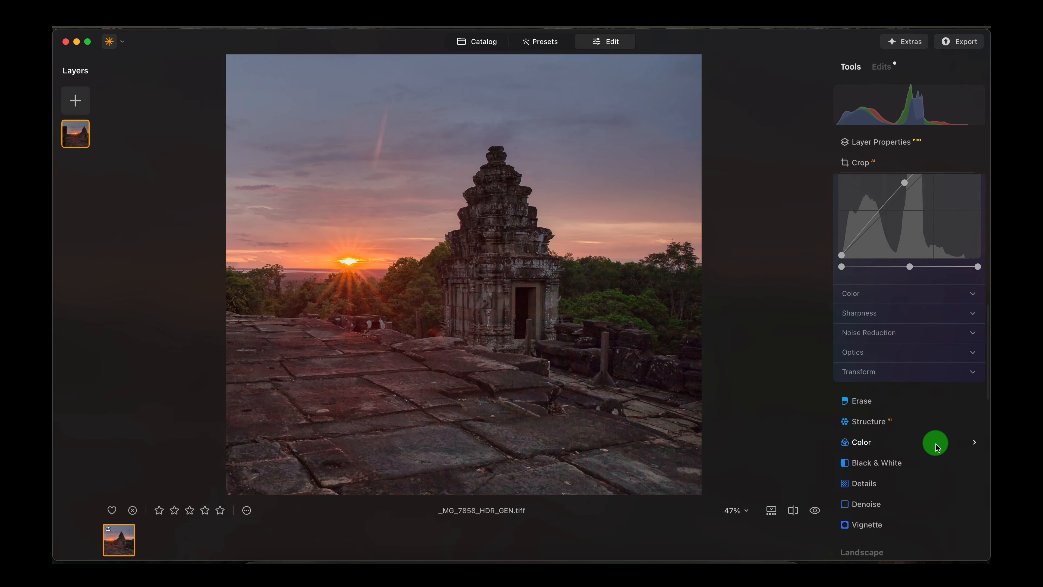
click(915, 433)
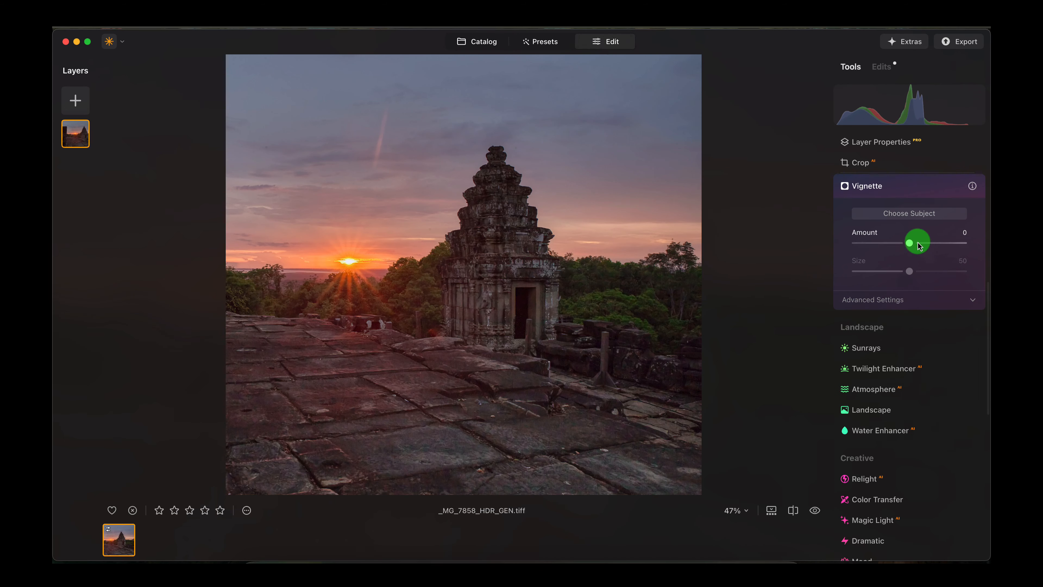
drag(909, 243, 901, 272)
mouse_move(869, 243)
mouse_down()
mouse_move(894, 243)
mouse_move(878, 248)
mouse_up()
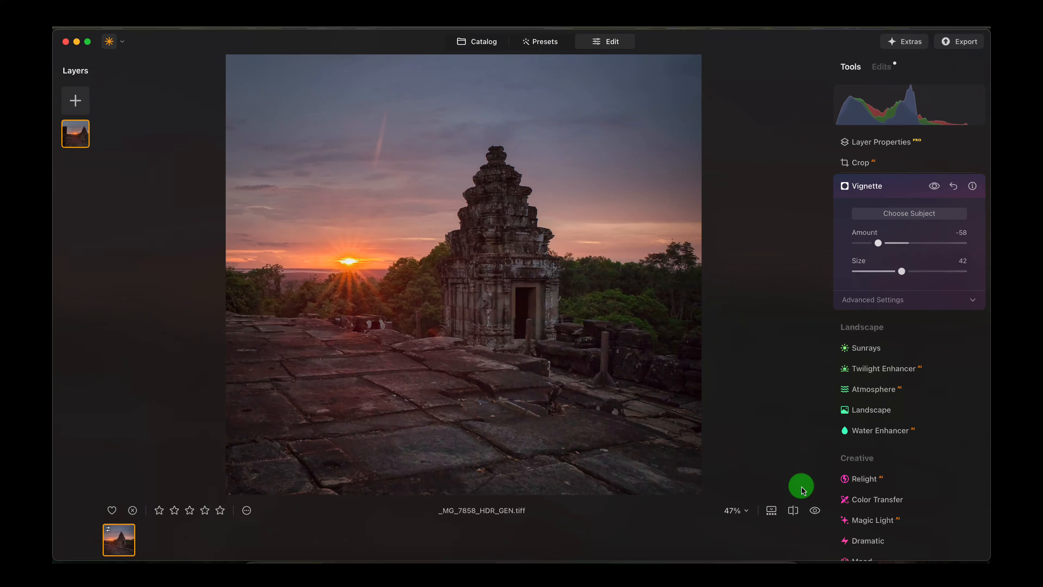
- Compare the whole photo before and after all edits
click(814, 510)
click(814, 509)
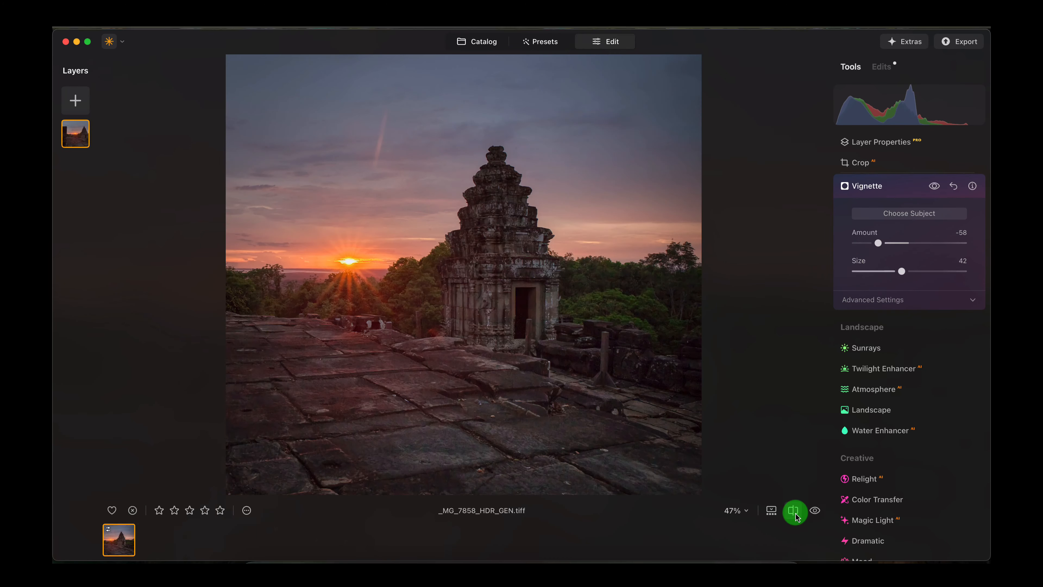
click(817, 511)
click(816, 511)
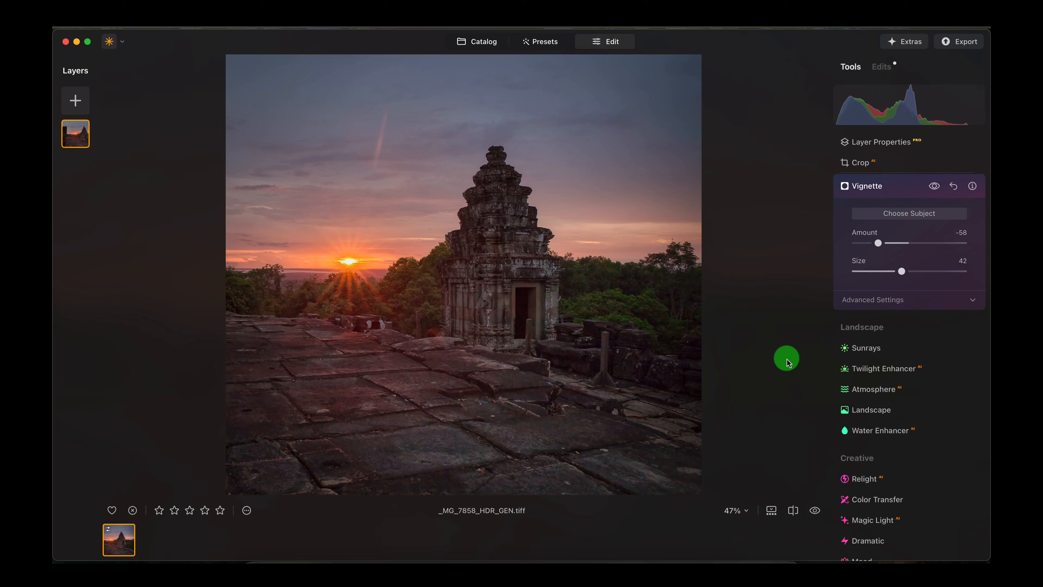